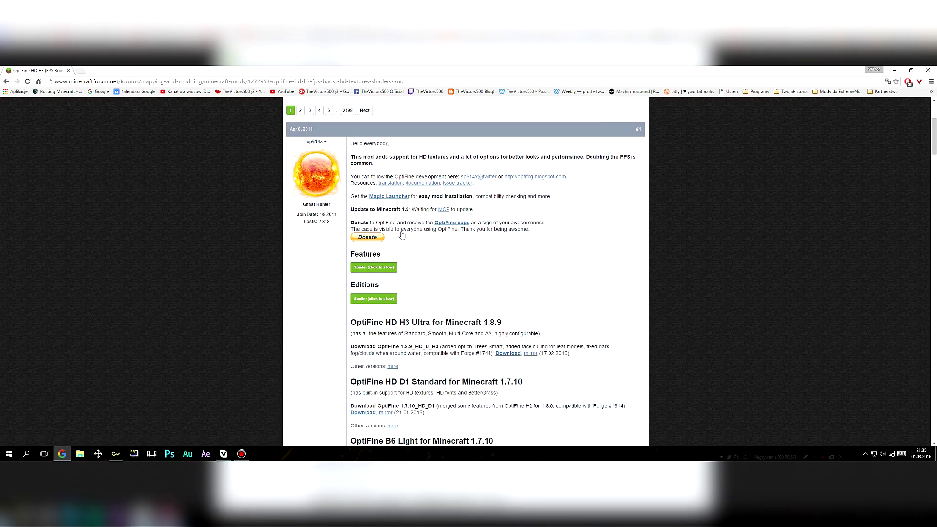
# Download the OptiFine 1.8.9_HD_U_H3 jar from the forum thread, skipping the ad page and keeping the file.
pyautogui.scroll(-2, 402, 235)
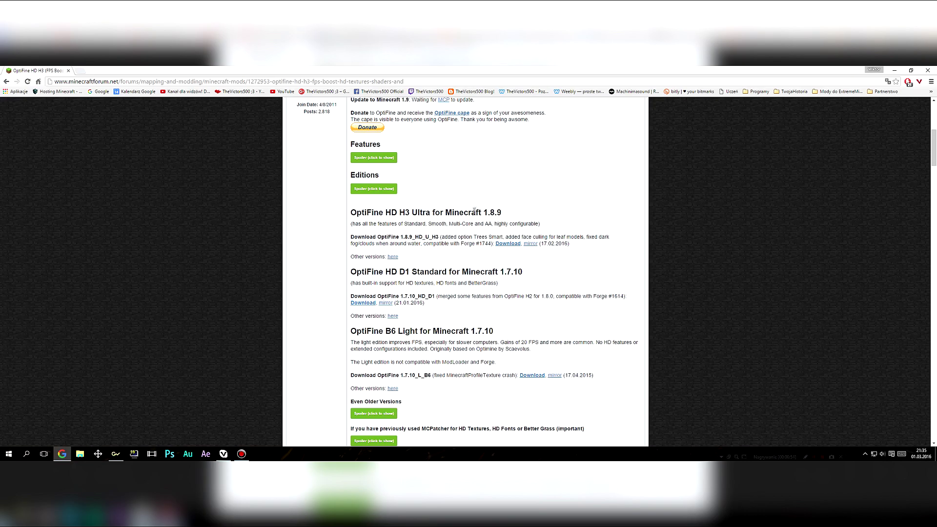
pyautogui.scroll(-1, 475, 210)
pyautogui.click(508, 207)
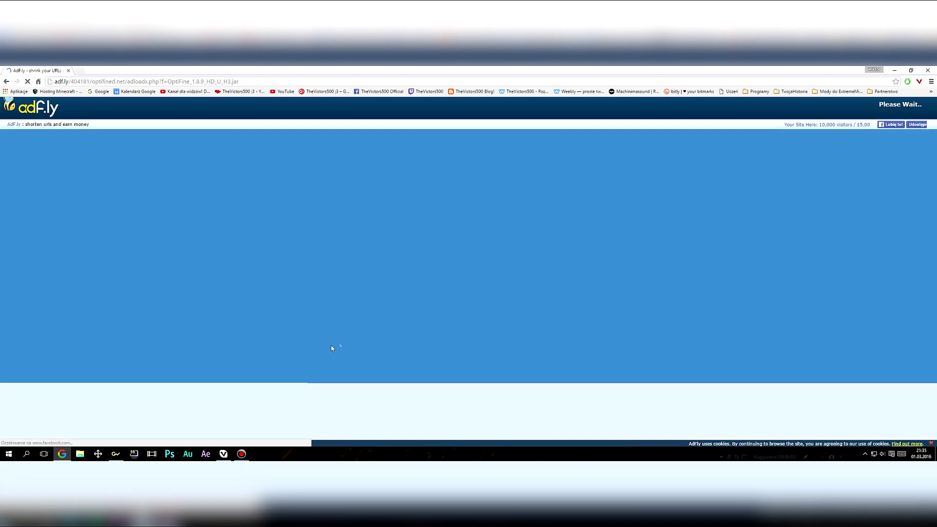
pyautogui.click(513, 151)
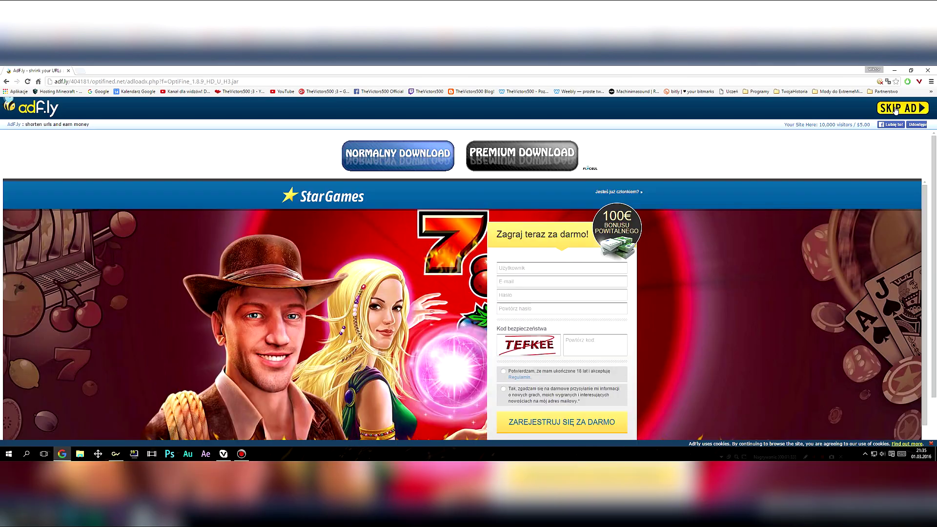
pyautogui.click(903, 107)
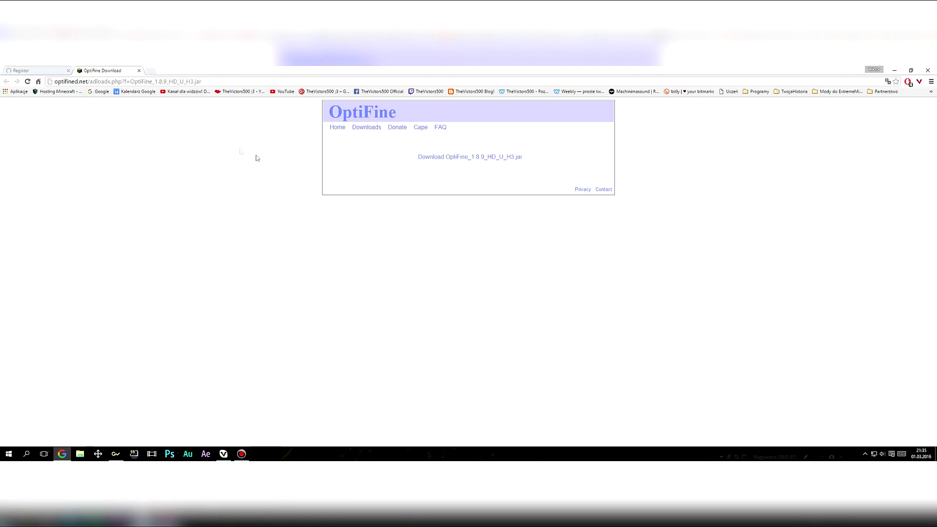
pyautogui.click(480, 160)
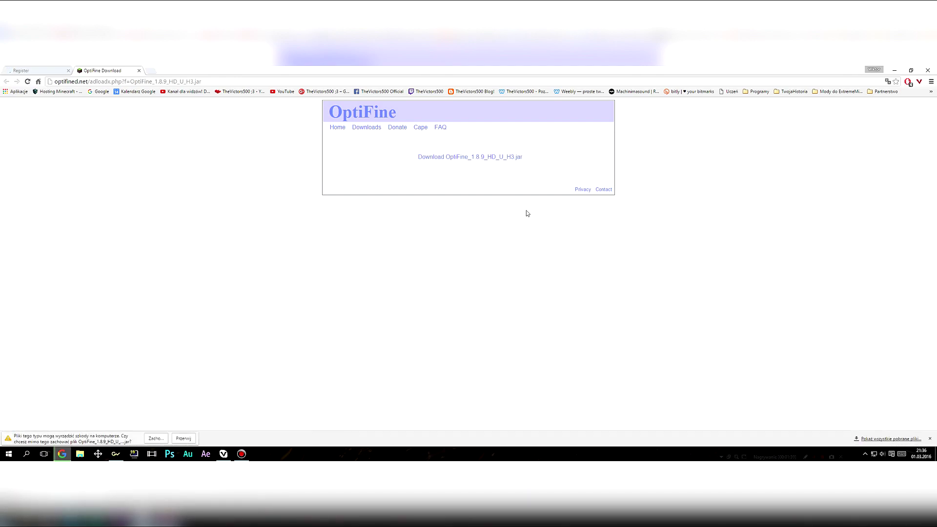
pyautogui.click(152, 439)
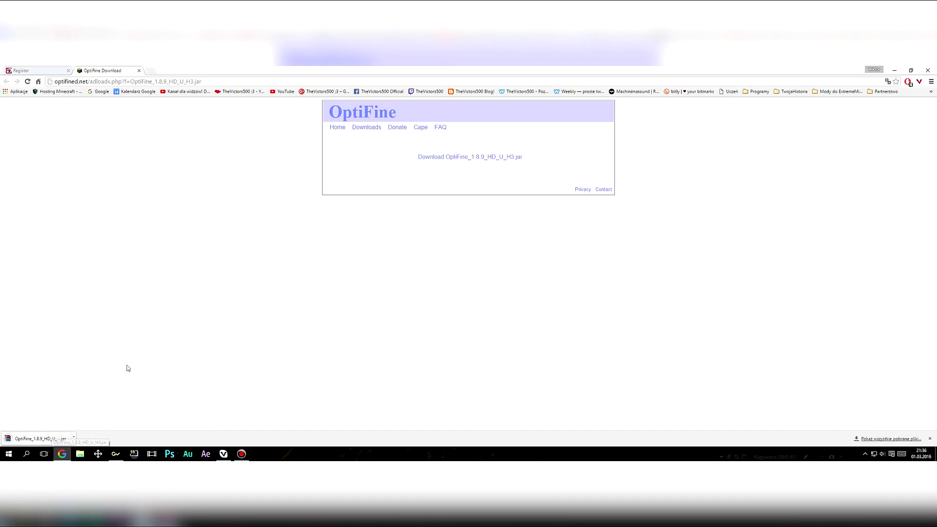
# Return the ad page to the OptiFine forum thread and close the separate OptiFine download page.
pyautogui.click(9, 71)
pyautogui.click(6, 82)
pyautogui.click(6, 82)
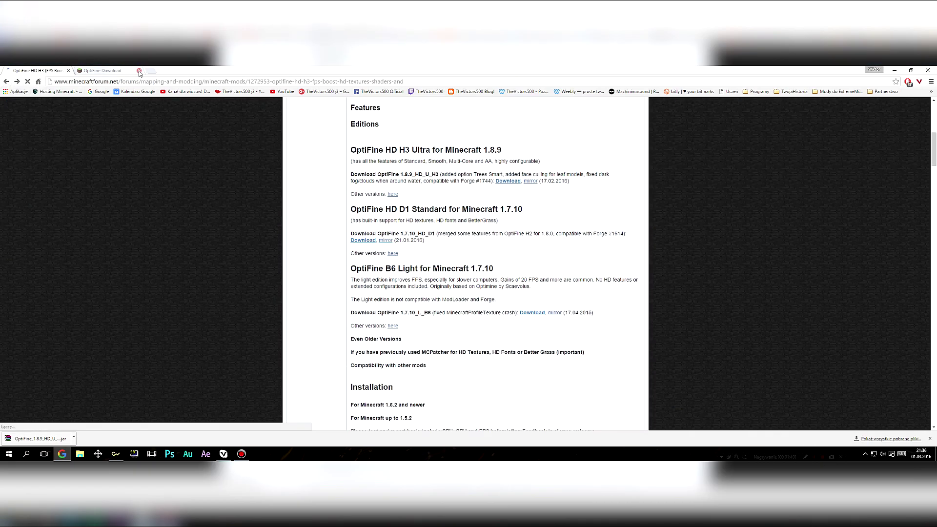
pyautogui.click(138, 71)
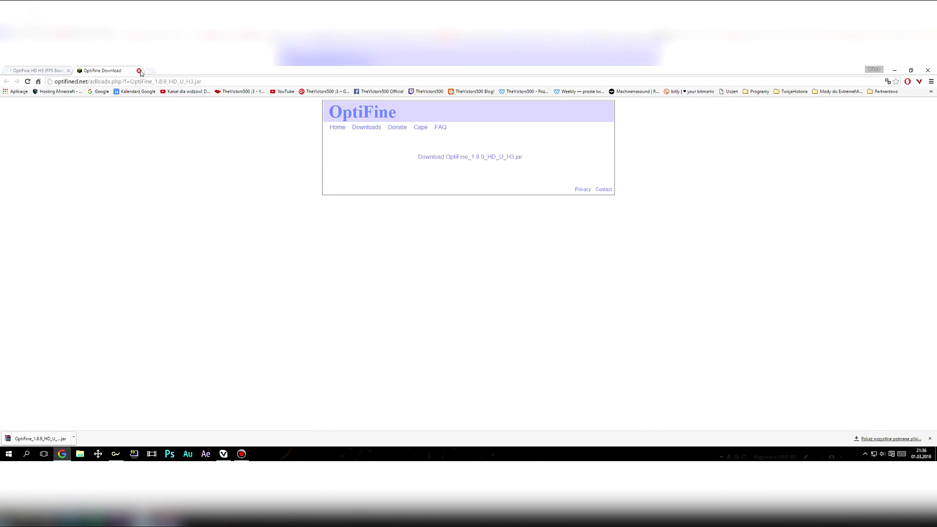
pyautogui.click(139, 71)
# Shrink the browser, place the downloaded OptiFine jar on the desktop below the recycle bin, and minimize the browser.
pyautogui.doubleClick(497, 70)
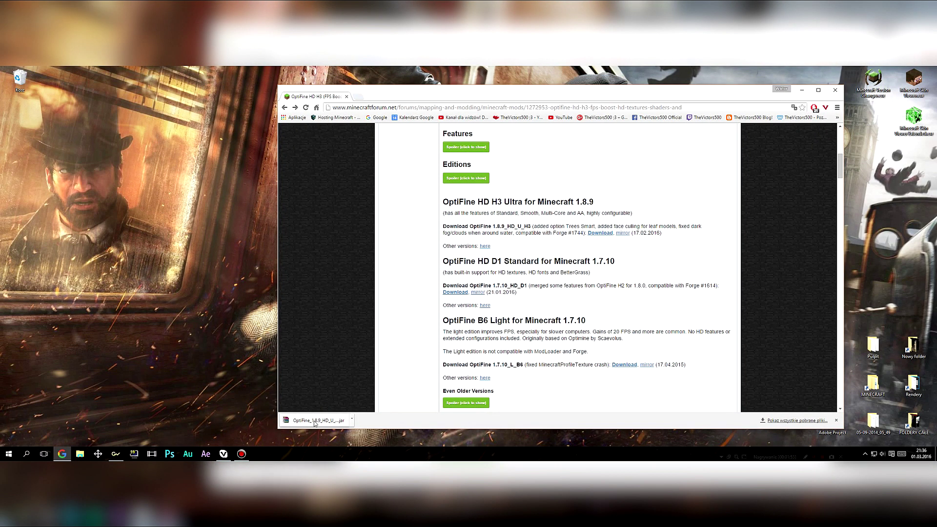
pyautogui.moveTo(317, 420); pyautogui.dragTo(48, 153)
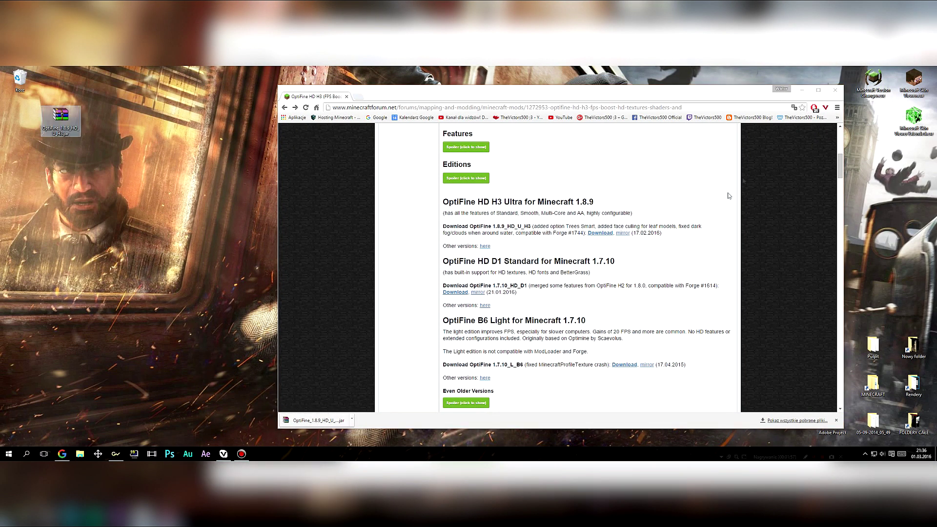
pyautogui.click(802, 90)
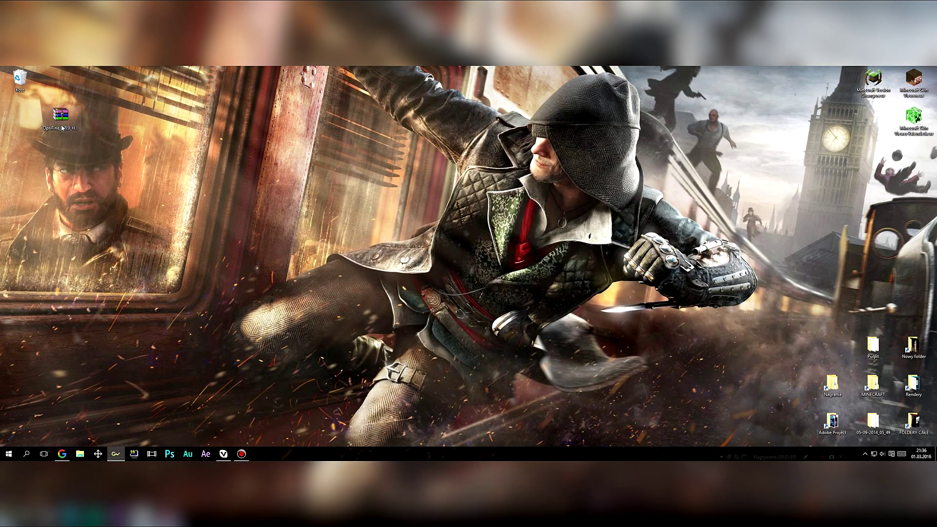
pyautogui.moveTo(40, 120); pyautogui.dragTo(20, 120)
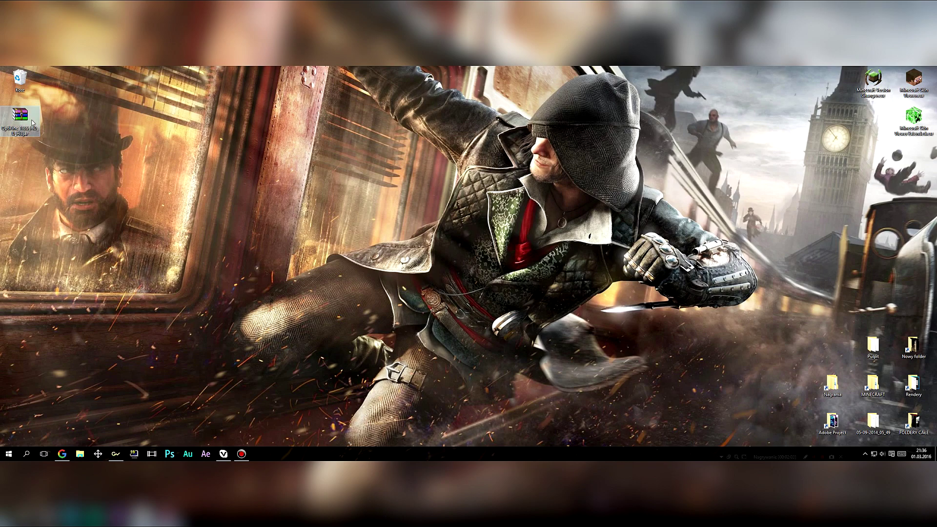
# Open the OptiFine jar on the desktop with Java(TM) Platform SE binary.
pyautogui.rightClick(32, 122)
pyautogui.moveTo(34, 152)
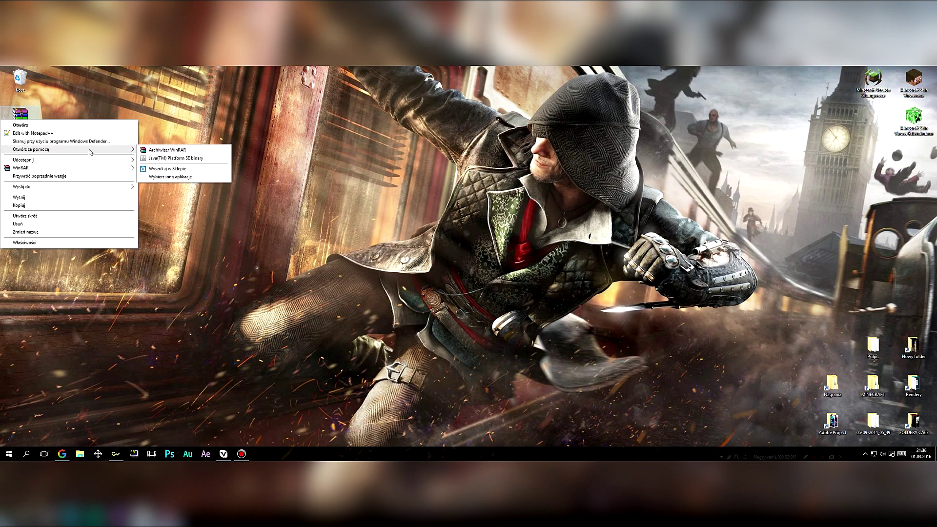
pyautogui.click(173, 158)
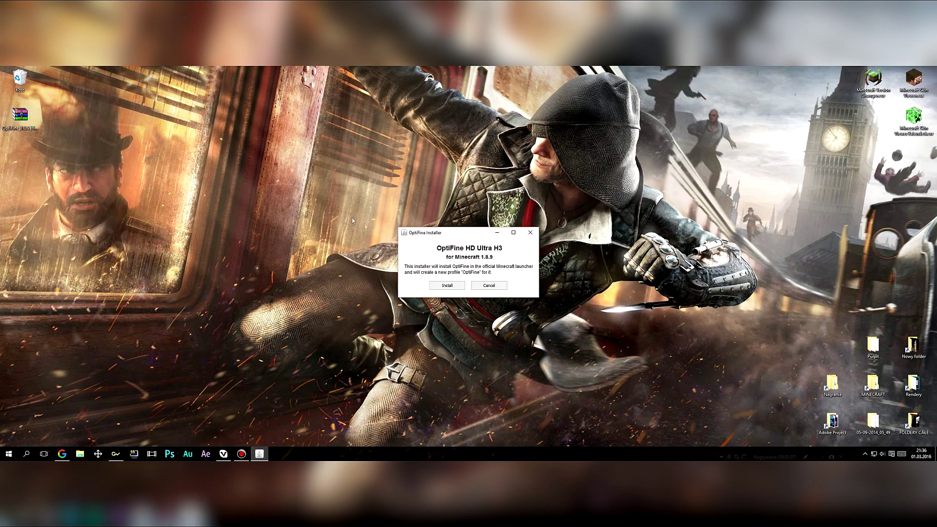
# Try to install OptiFine HD Ultra H3 for Minecraft 1.8.9.
pyautogui.click(460, 285)
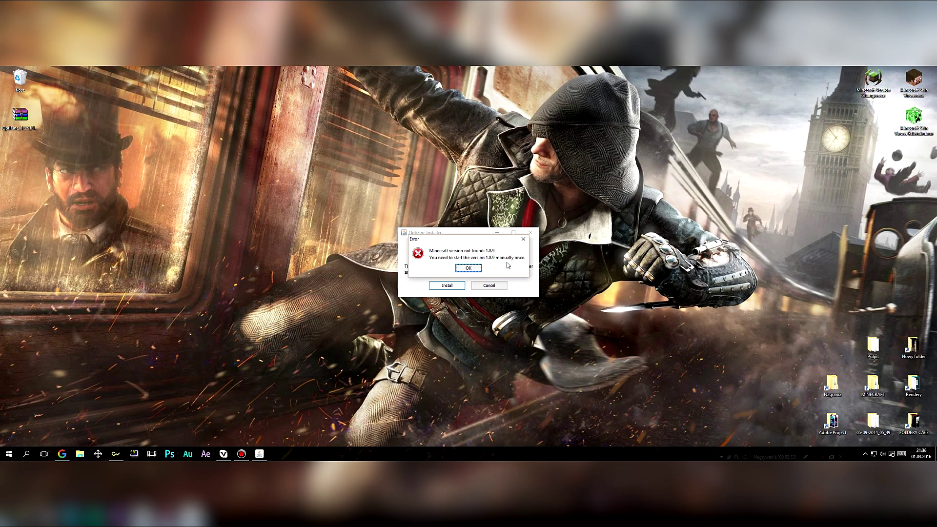
pyautogui.click(467, 267)
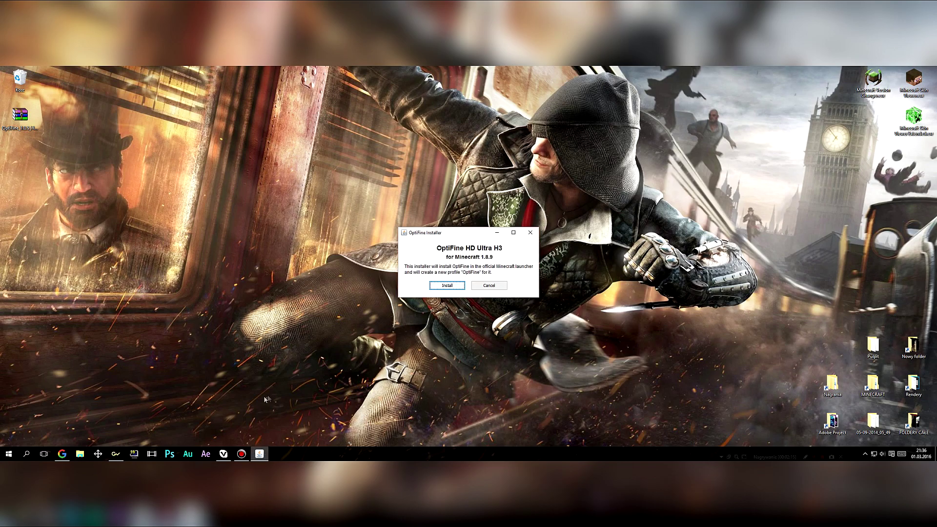
pyautogui.click(450, 287)
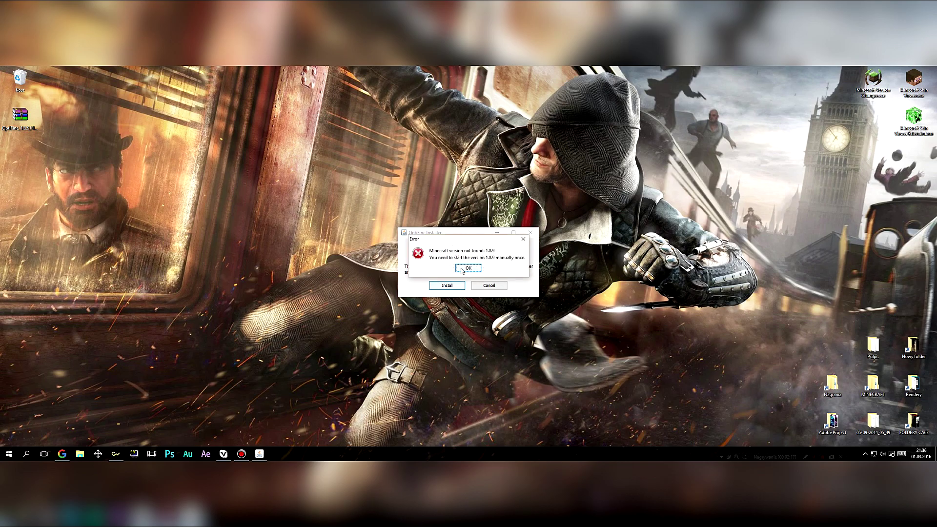
pyautogui.click(462, 268)
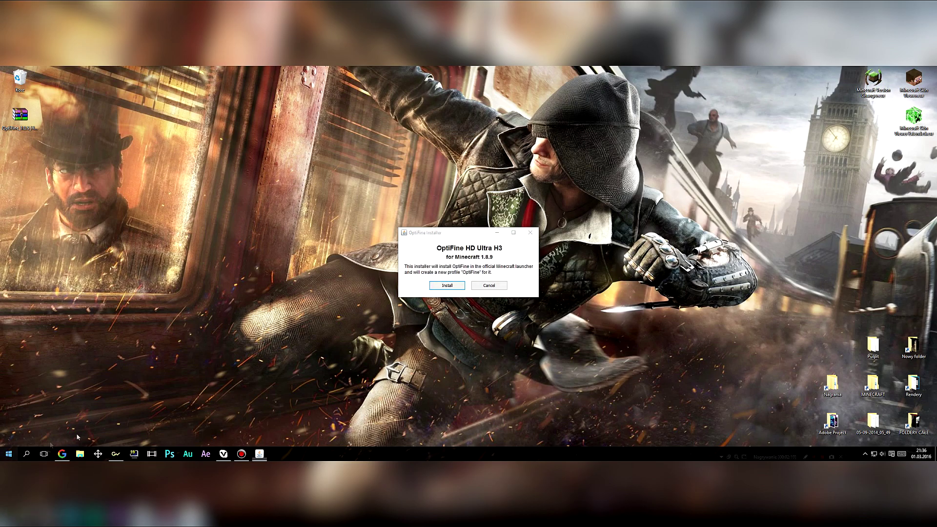
# Start the Minecraft Launcher and view the 1.9 profile's settings without changing them.
pyautogui.click(8, 454)
pyautogui.click(390, 368)
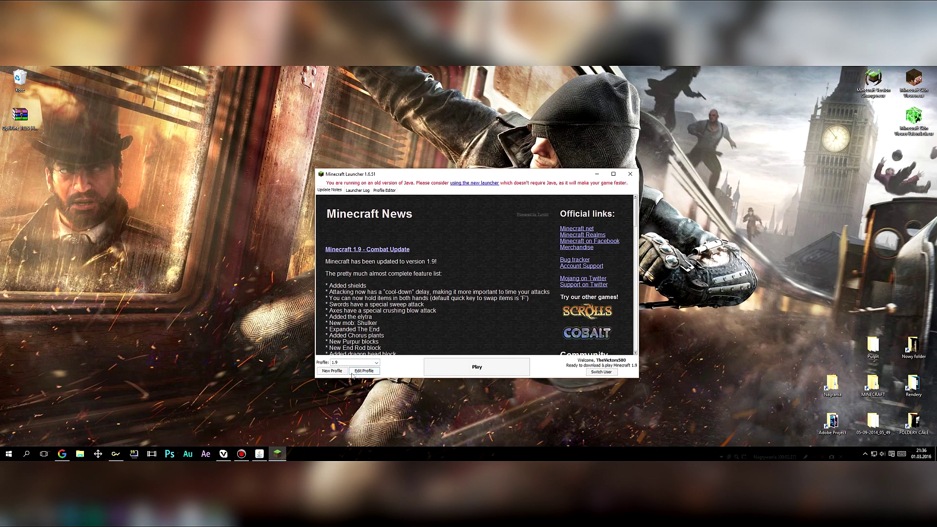
pyautogui.click(372, 373)
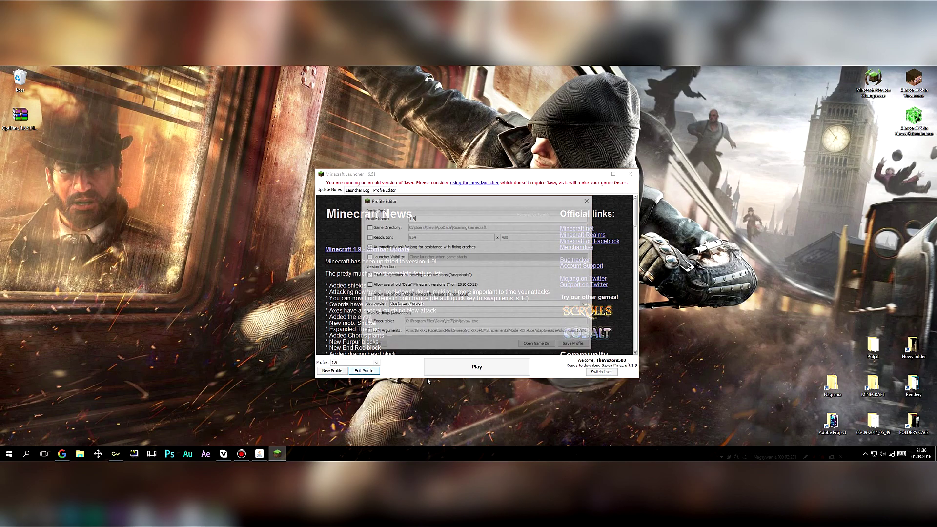
pyautogui.click(588, 201)
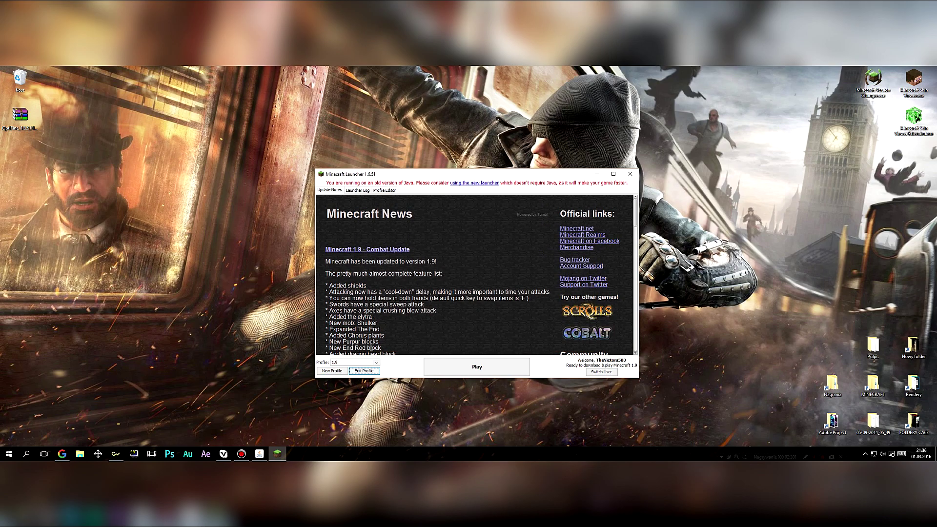
# Create a launcher profile named 1.8.9 that uses Minecraft version 1.8.9, save it and launch the game.
pyautogui.click(332, 371)
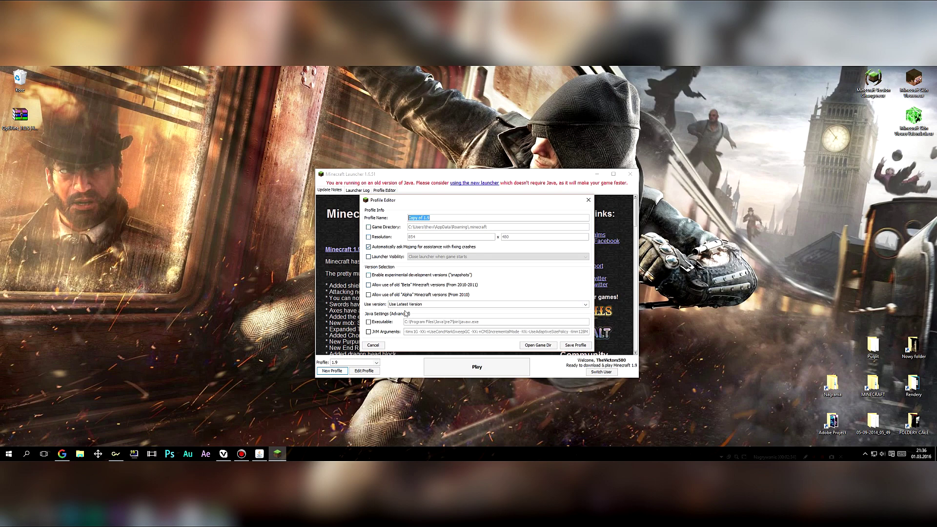
pyautogui.click(408, 304)
pyautogui.click(410, 322)
pyautogui.moveTo(440, 218); pyautogui.dragTo(385, 242)
pyautogui.write('1')
pyautogui.click(576, 345)
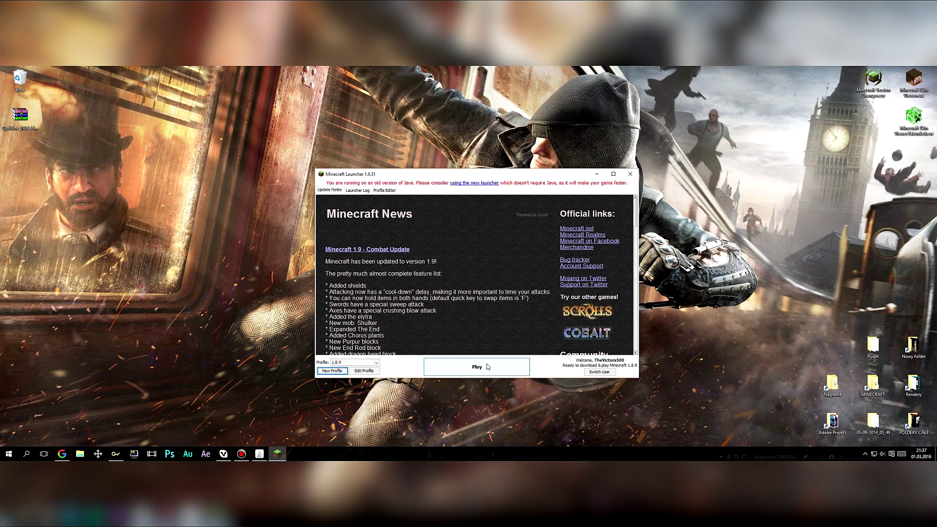
pyautogui.click(486, 367)
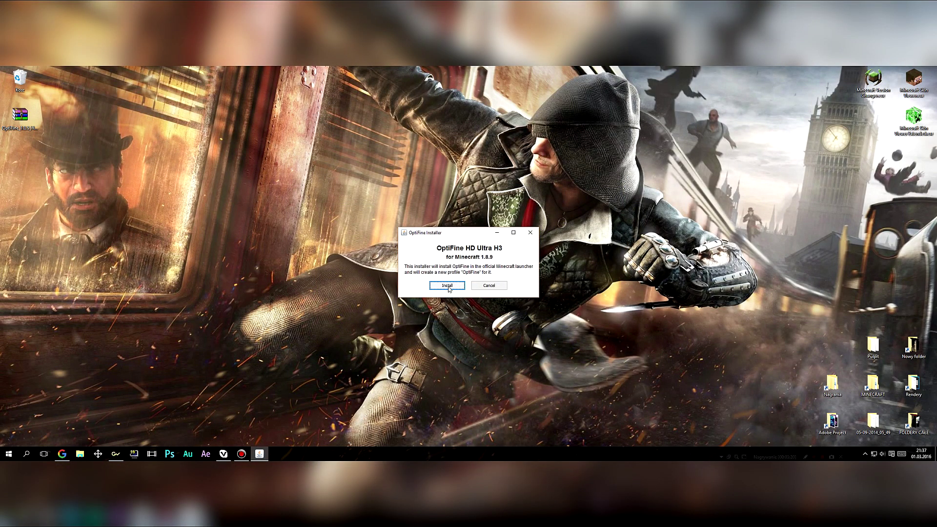
# Install OptiFine HD Ultra H3 for Minecraft 1.8.9 from the open installer.
pyautogui.click(447, 287)
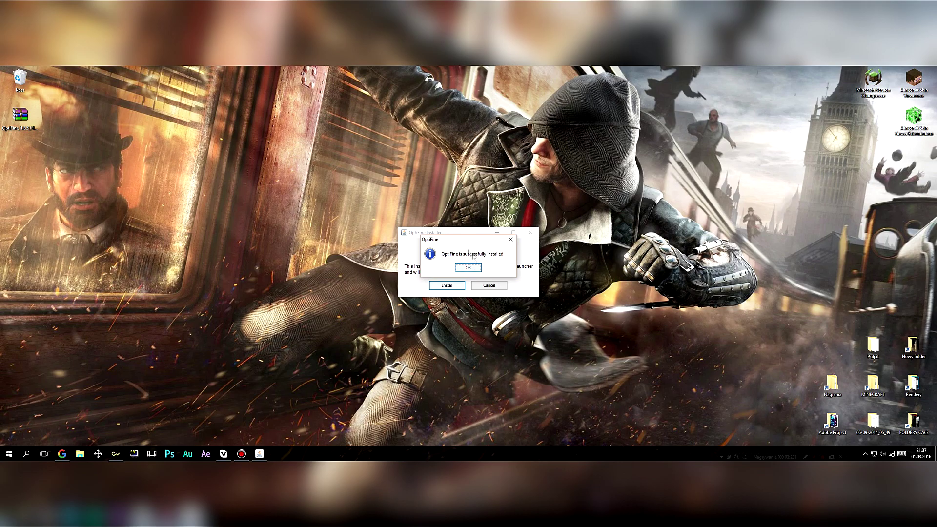
pyautogui.click(469, 268)
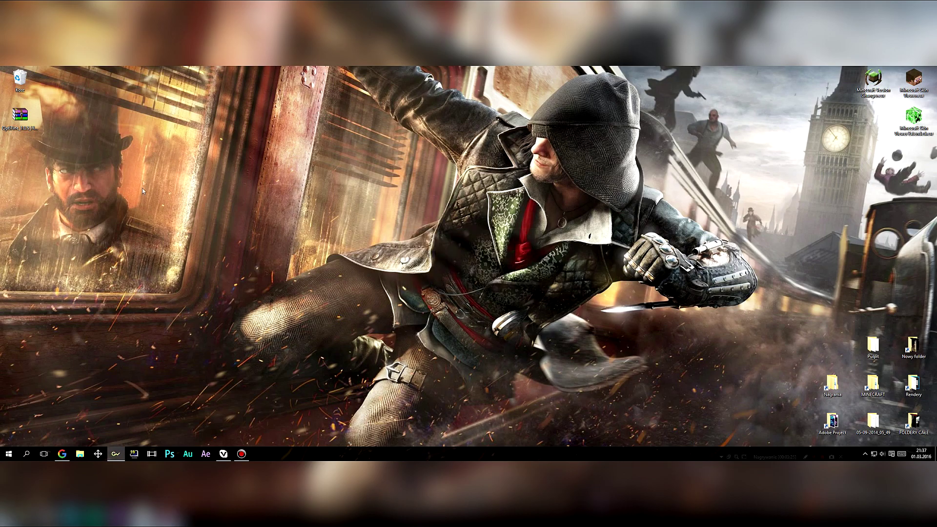
# Start the Minecraft Launcher again and open the OptiFine profile for editing.
pyautogui.press('super')
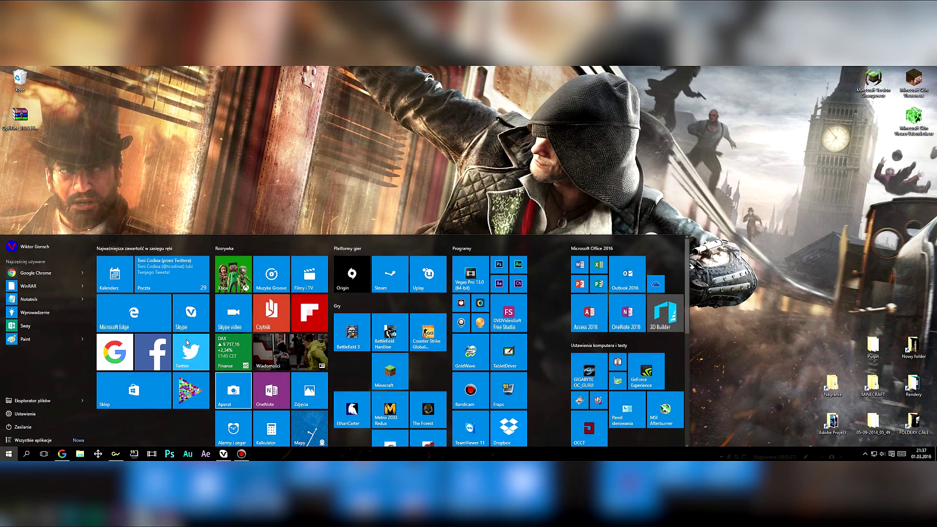
pyautogui.click(397, 377)
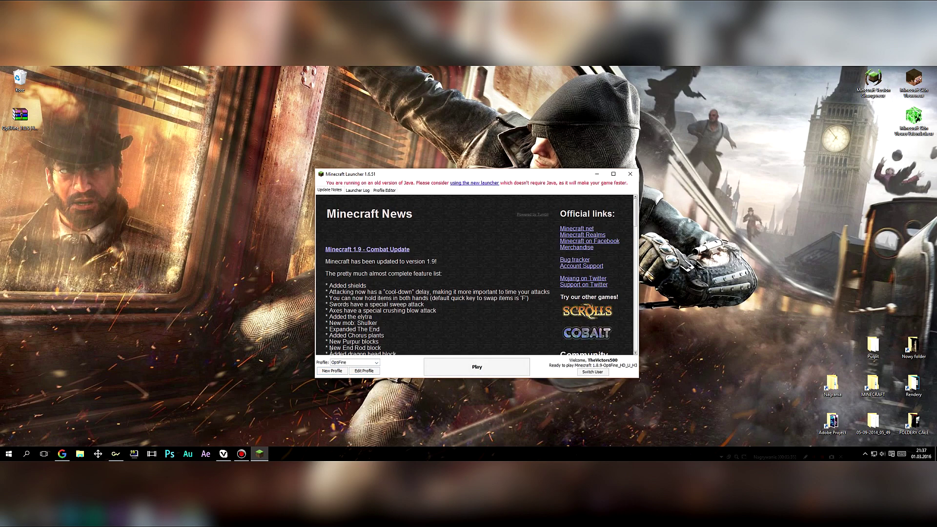
pyautogui.click(375, 372)
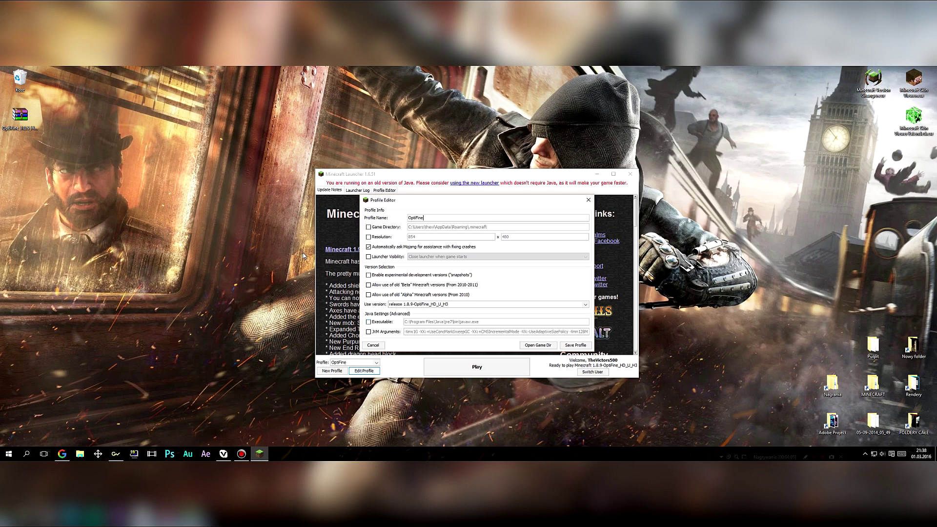
pyautogui.click(26, 454)
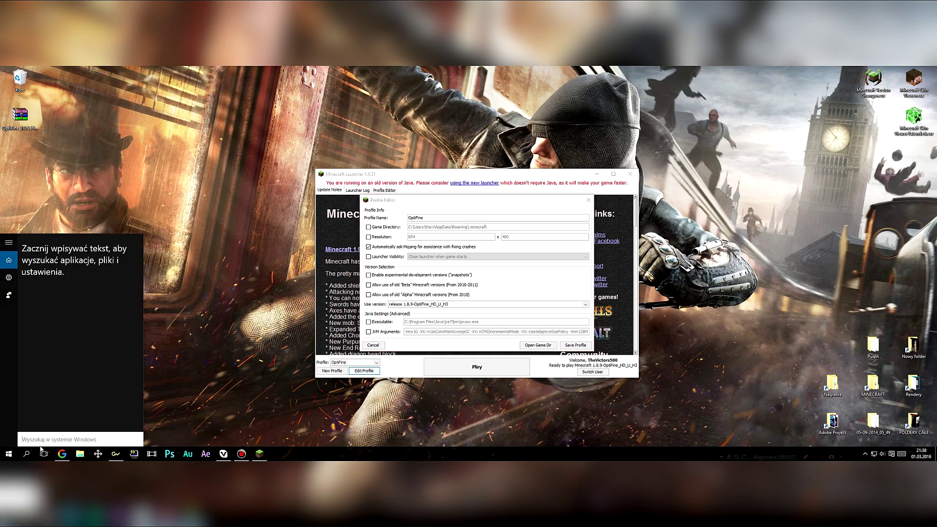
pyautogui.write('Jab')
pyautogui.press('BackSpace')
pyautogui.write('va')
pyautogui.press('Return')
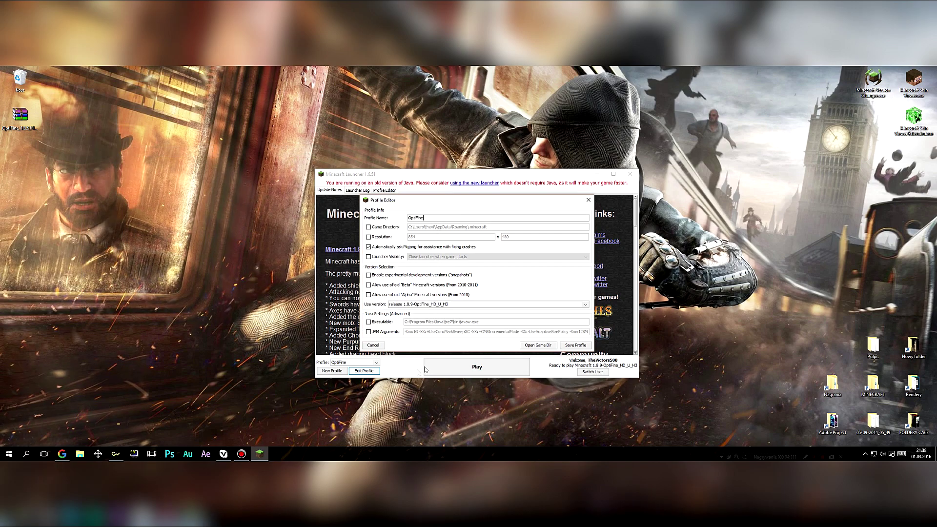
# Search Windows for Java, open the Java Control Panel's runtime environment settings and widen the Path column.
pyautogui.click(28, 454)
pyautogui.write('J')
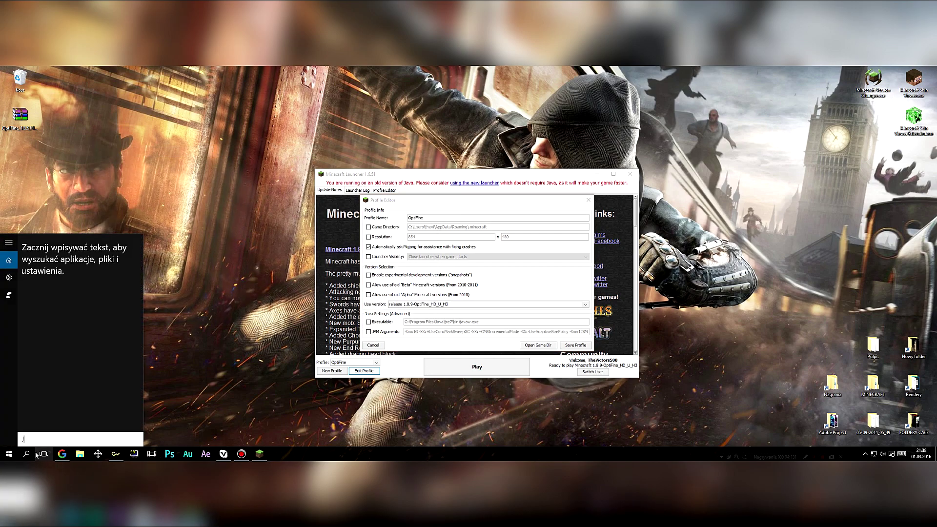
pyautogui.write('ava')
pyautogui.click(96, 274)
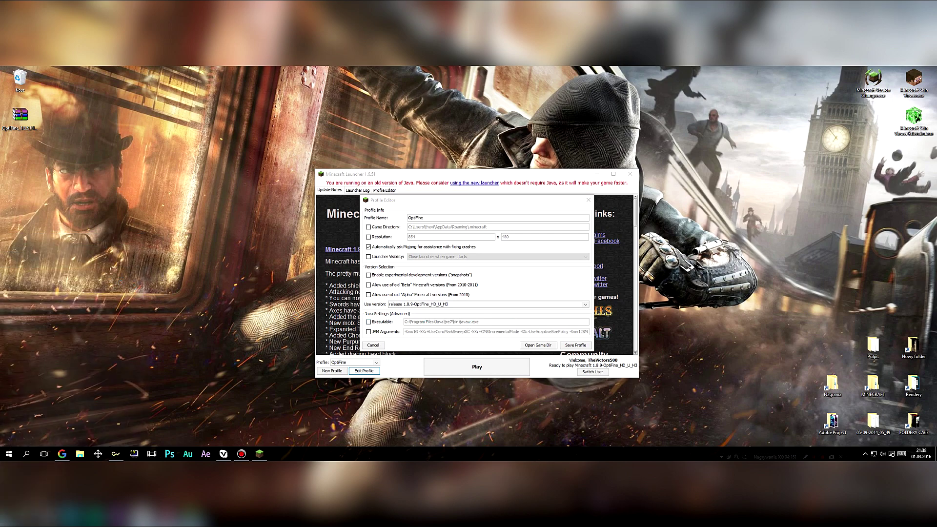
pyautogui.click(413, 142)
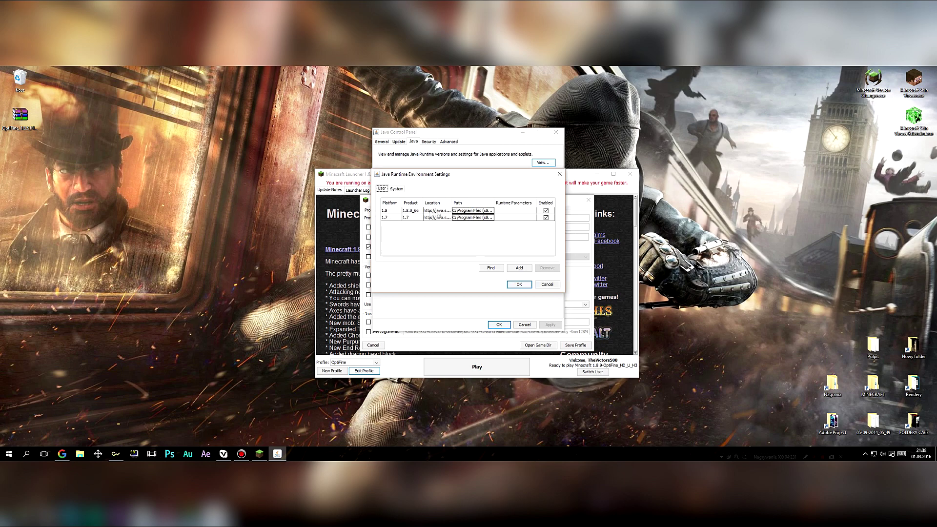
pyautogui.moveTo(495, 203); pyautogui.dragTo(532, 203)
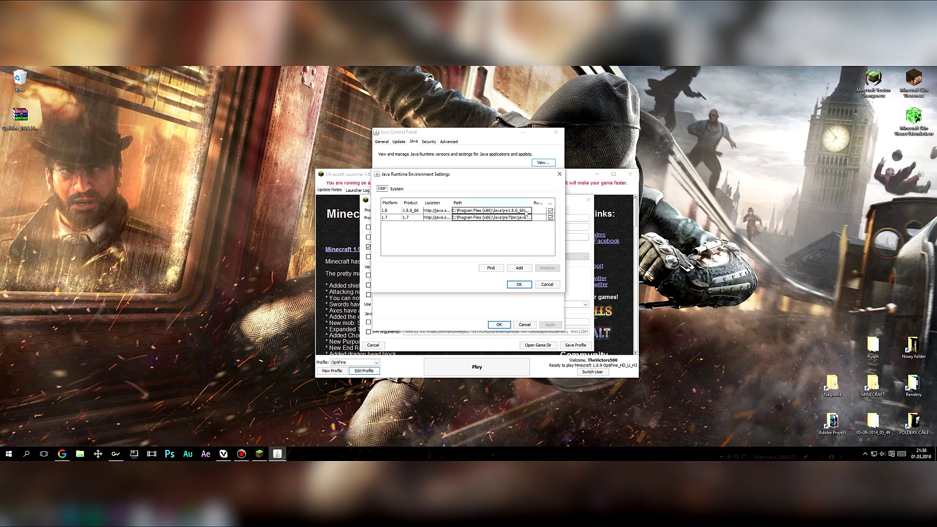
# Copy the Java 1.8 runtime path, enable the OptiFine profile's Executable setting and set it to C:\Program Files (x86)\Java\jre1.8.0_66\bin\javaw.exe.
pyautogui.click(513, 214)
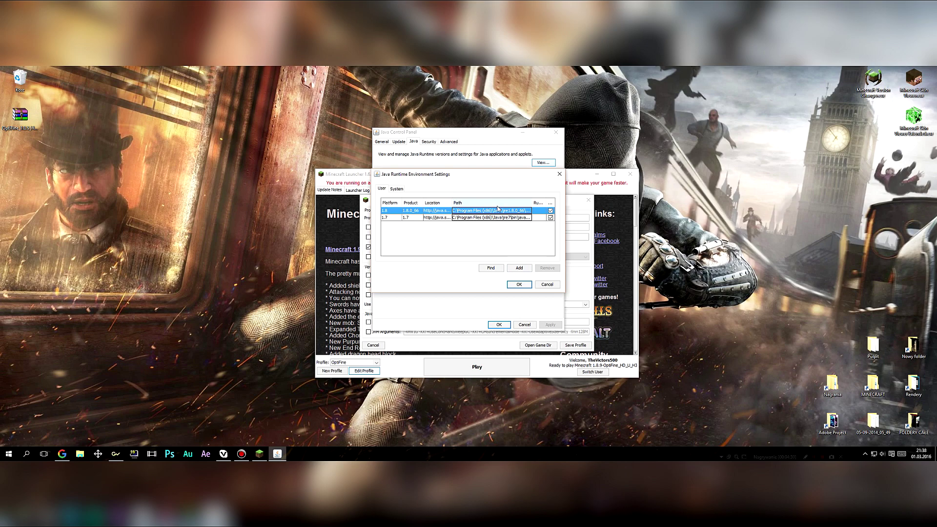
pyautogui.doubleClick(497, 210)
pyautogui.moveTo(453, 209); pyautogui.dragTo(609, 211)
pyautogui.hotkey('ctrl', 'c')
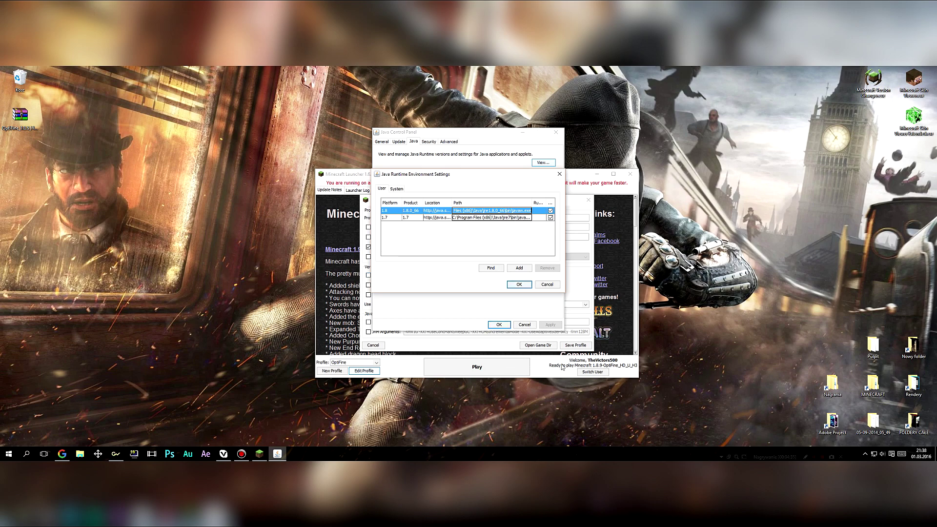
pyautogui.click(540, 366)
pyautogui.click(368, 321)
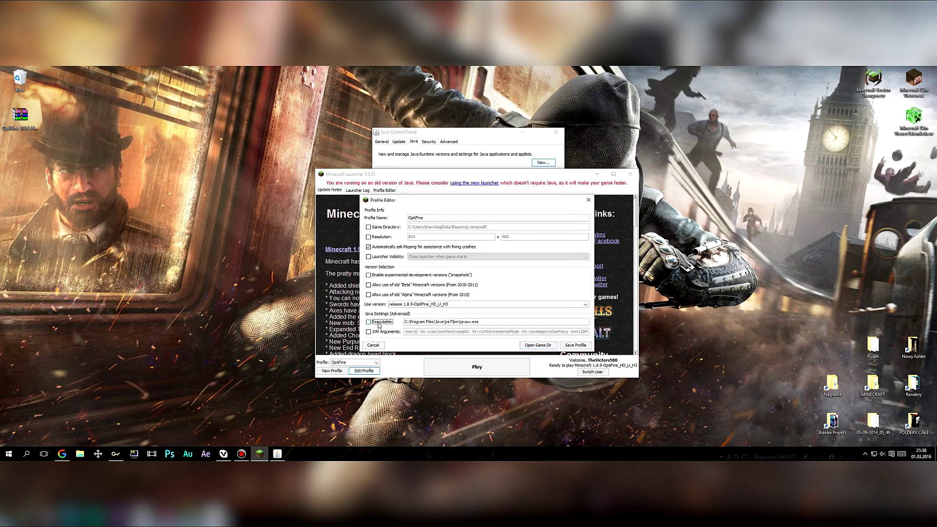
pyautogui.tripleClick(503, 322)
pyautogui.hotkey('ctrl', 'v')
# Copy the Java 1.7 runtime path, set the profile's Executable to C:\Program Files (x86)\Java\jre7\bin\javaw.exe and save the profile.
pyautogui.click(482, 149)
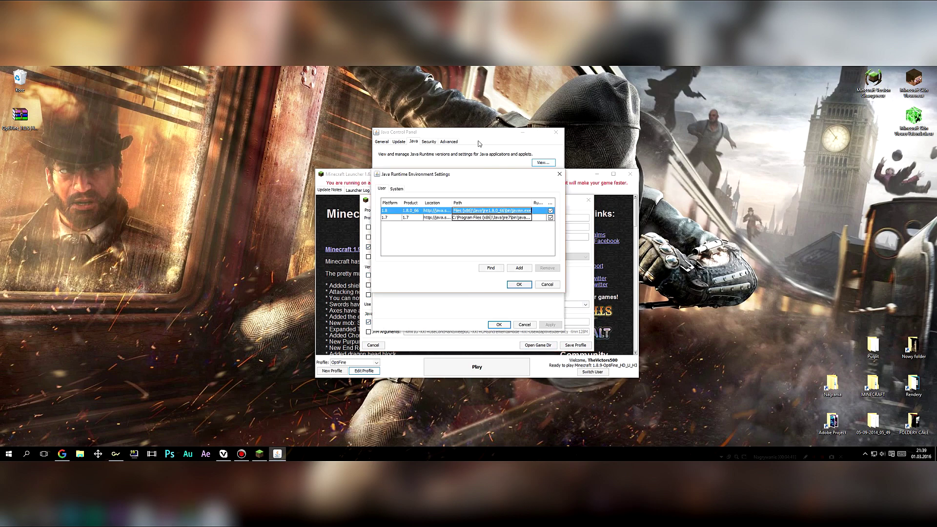
pyautogui.click(459, 218)
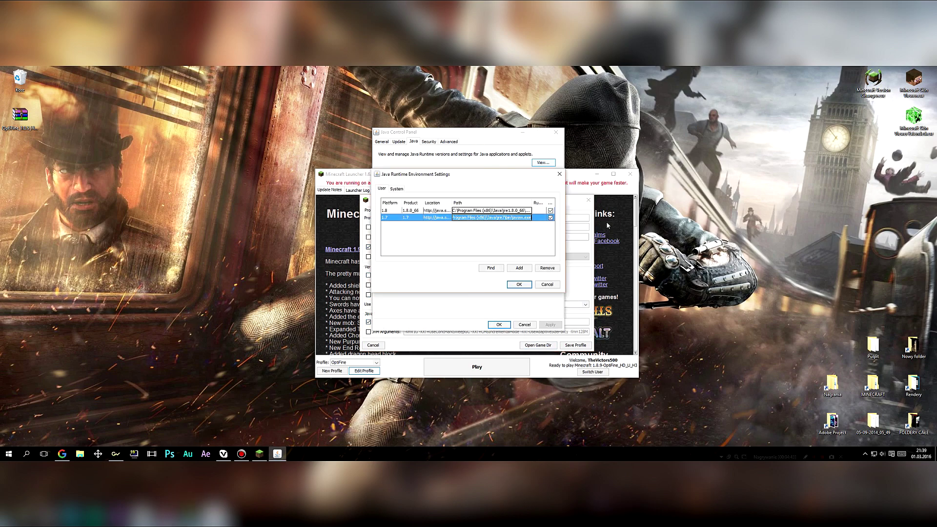
pyautogui.click(499, 332)
pyautogui.tripleClick(519, 320)
pyautogui.write('C:\\Program Files (x86)\\Java\\jre7\\bin\\javaw.exe')
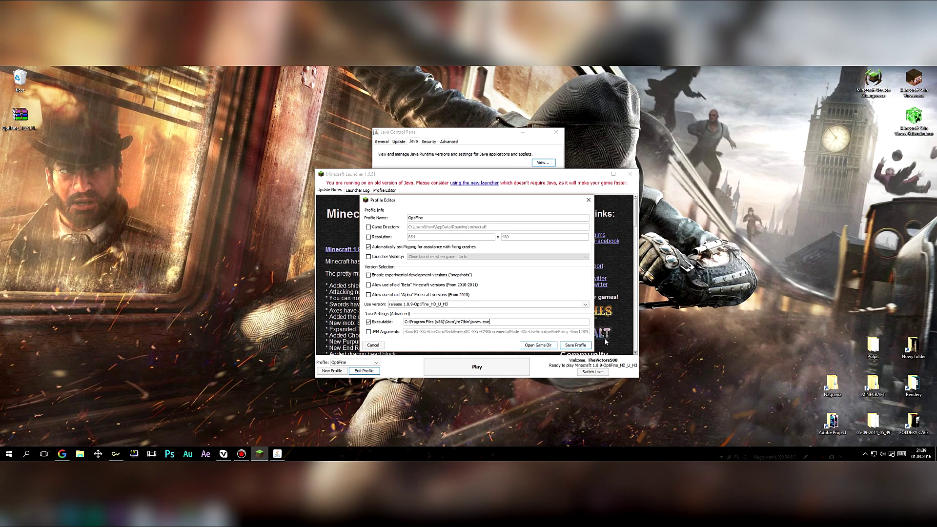
pyautogui.click(575, 346)
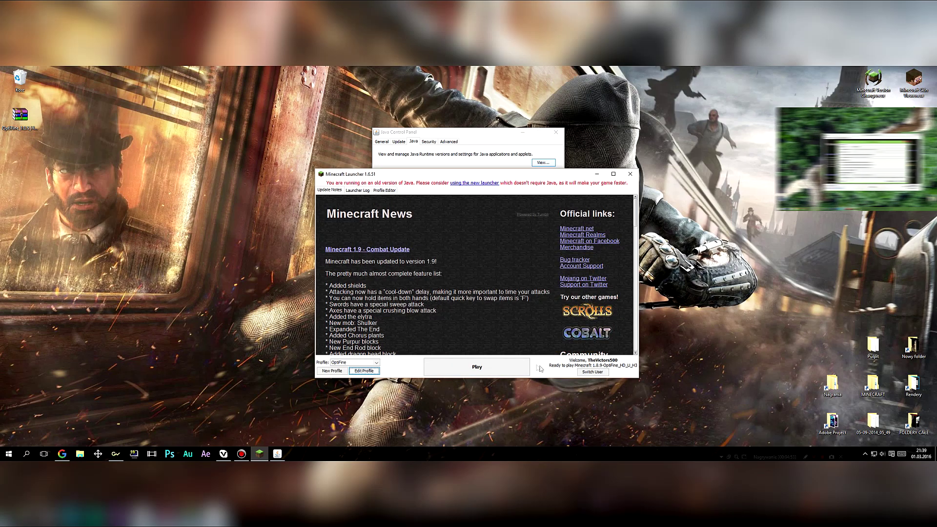
# Confirm the Java runtime environment settings, close the Java Control Panel and launch Minecraft with the OptiFine profile.
pyautogui.click(543, 162)
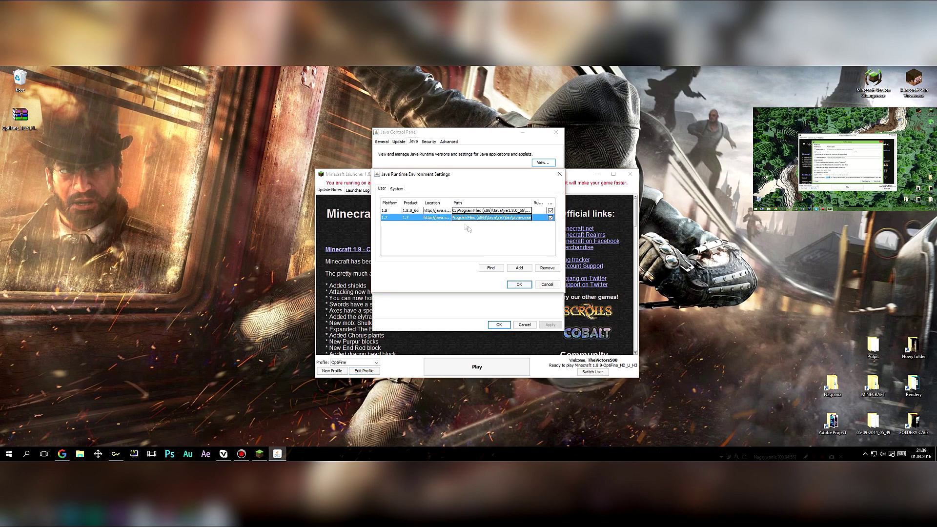
pyautogui.click(520, 284)
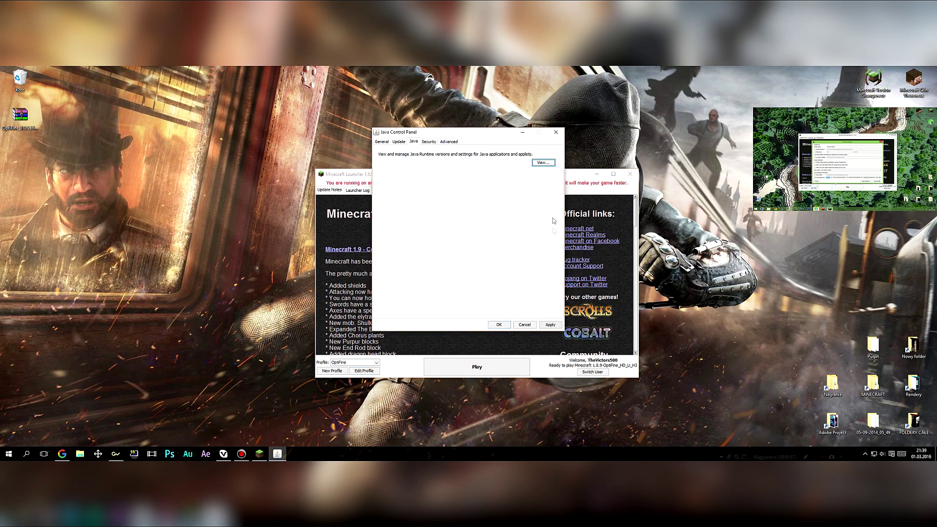
pyautogui.click(555, 131)
pyautogui.click(476, 366)
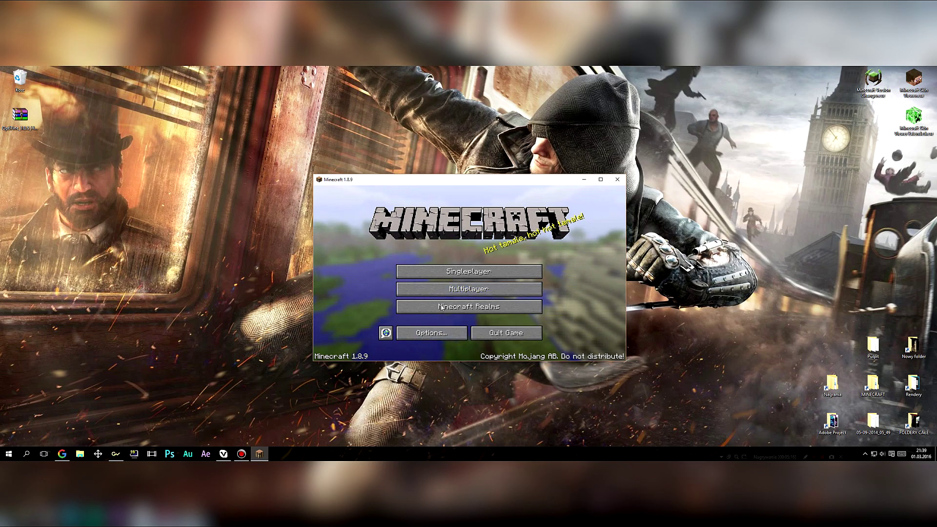
# Load the singleplayer world Shaders! and open the shader pack list in the video settings.
pyautogui.click(460, 276)
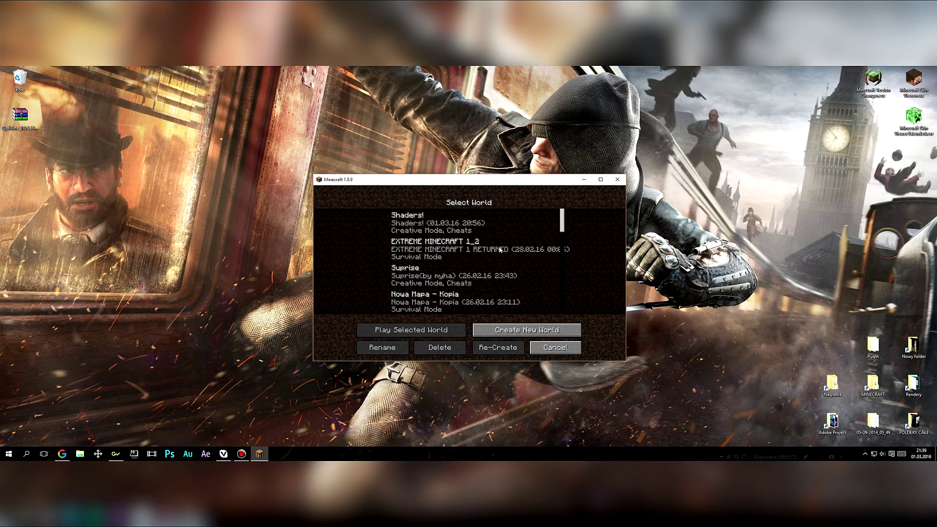
pyautogui.doubleClick(432, 229)
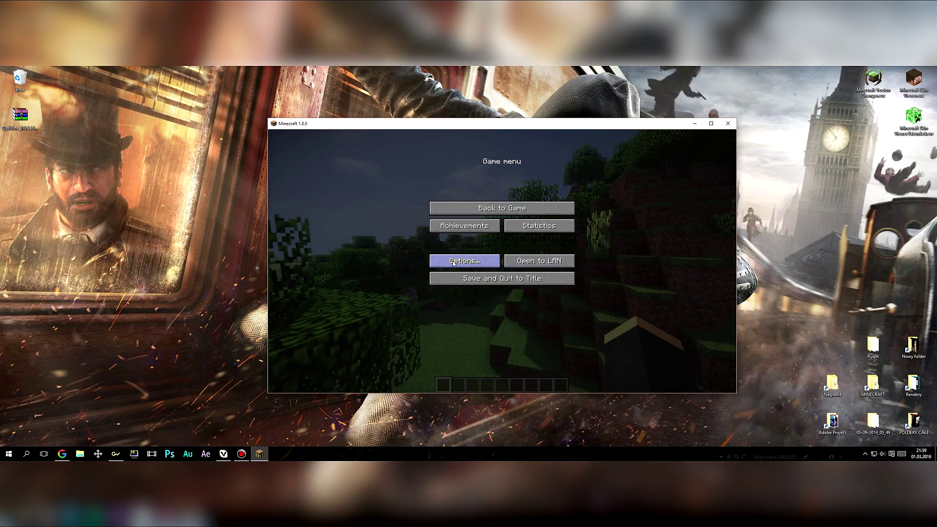
pyautogui.click(453, 263)
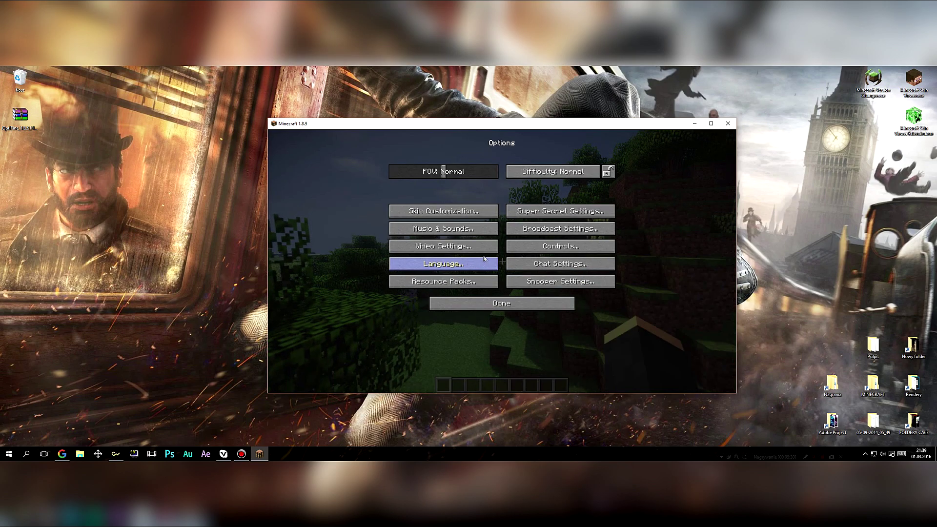
pyautogui.click(456, 247)
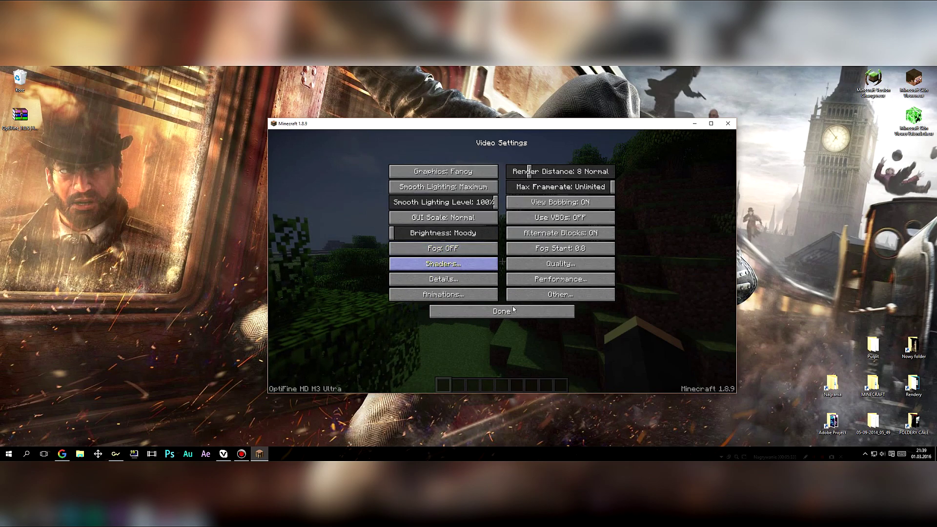
pyautogui.click(473, 266)
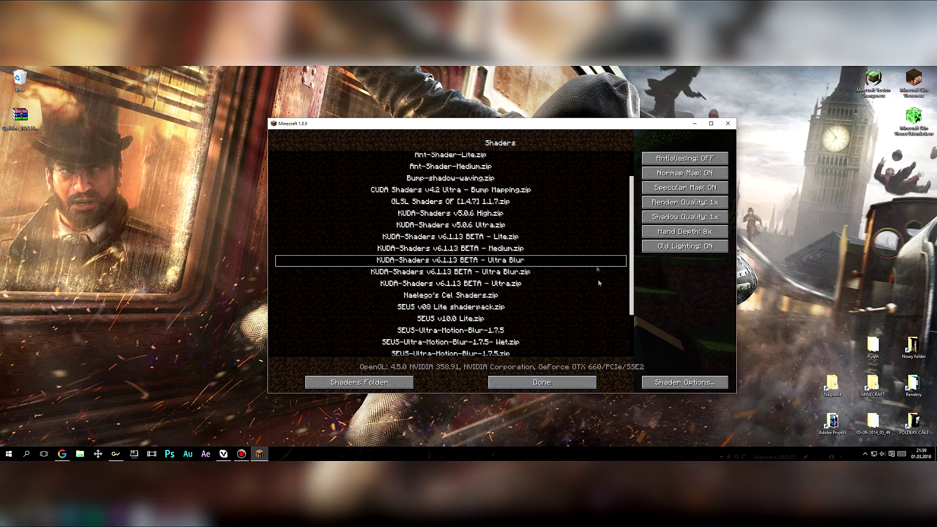
pyautogui.scroll(3, 547, 218)
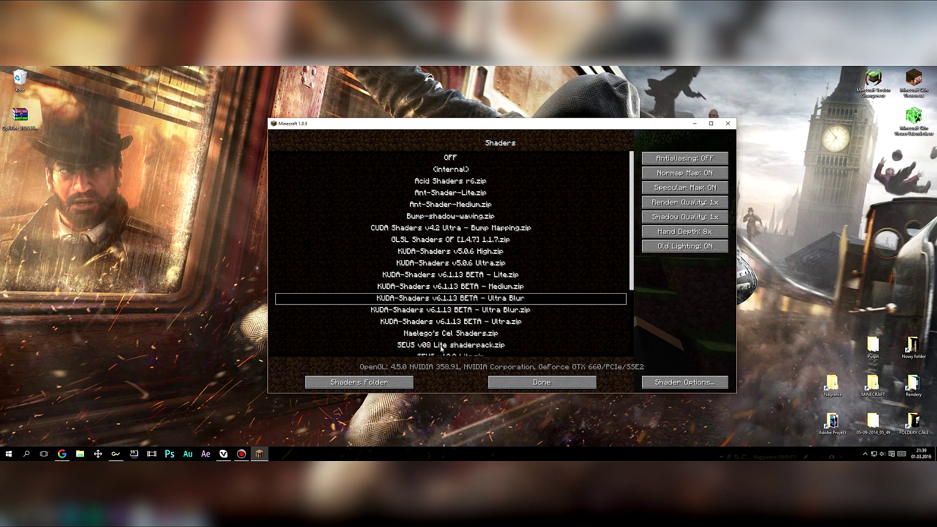
# Open the shaders folder, compare the zipped and unpacked KUDA and SEUS shader packs with the in-game list, and close the folder.
pyautogui.click(361, 383)
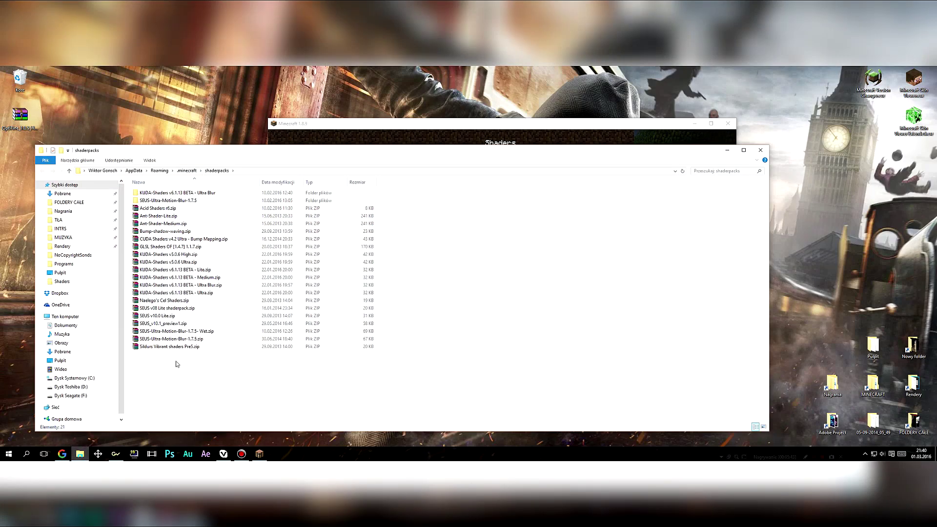
pyautogui.moveTo(176, 385)
pyautogui.mouseDown()
pyautogui.moveTo(178, 293)
pyautogui.moveTo(176, 376)
pyautogui.mouseUp()
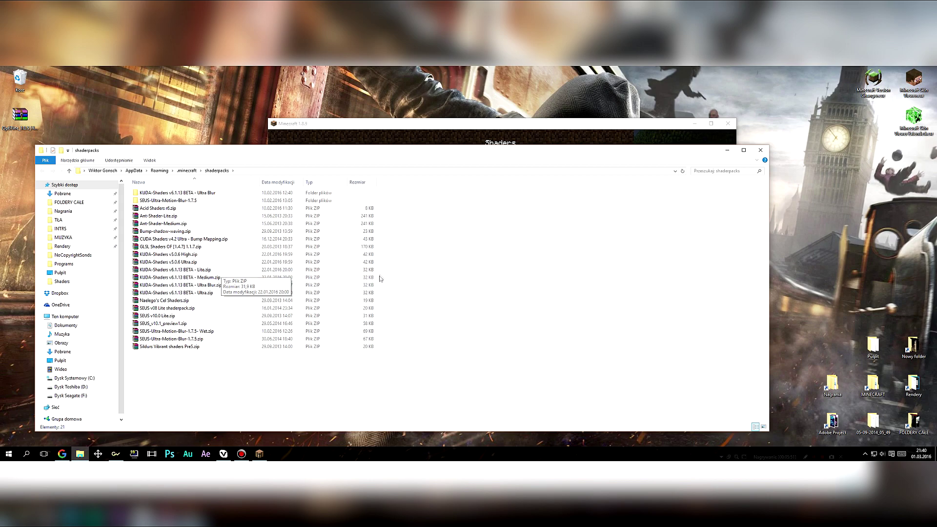
pyautogui.moveTo(380, 268); pyautogui.dragTo(184, 293)
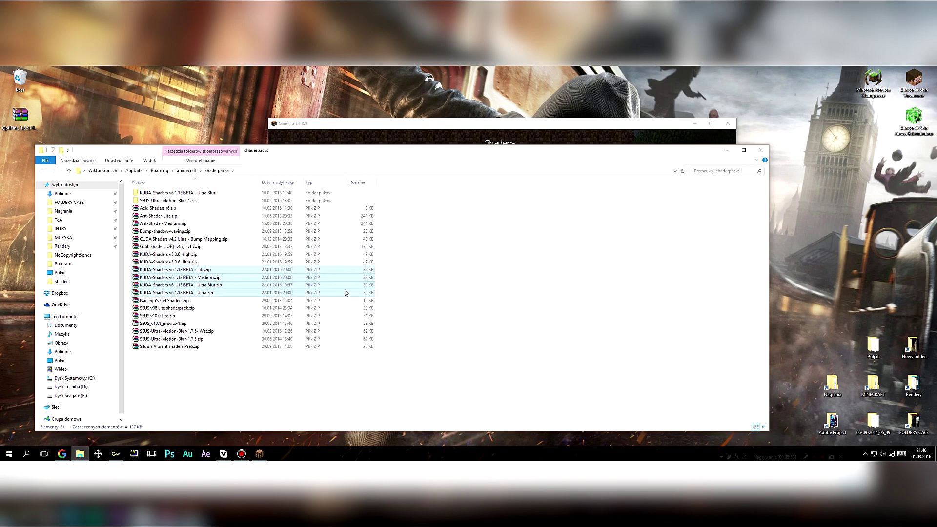
pyautogui.click(491, 126)
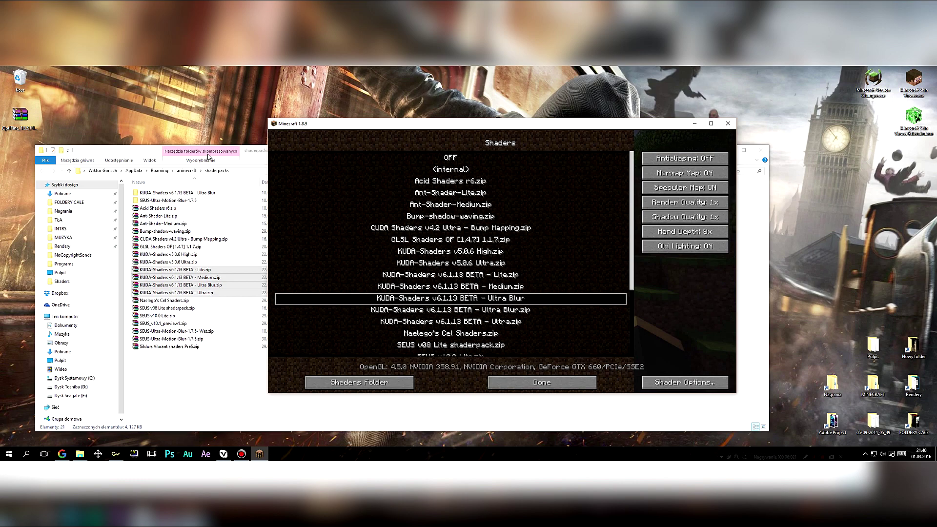
pyautogui.click(208, 157)
pyautogui.click(225, 292)
pyautogui.click(216, 287)
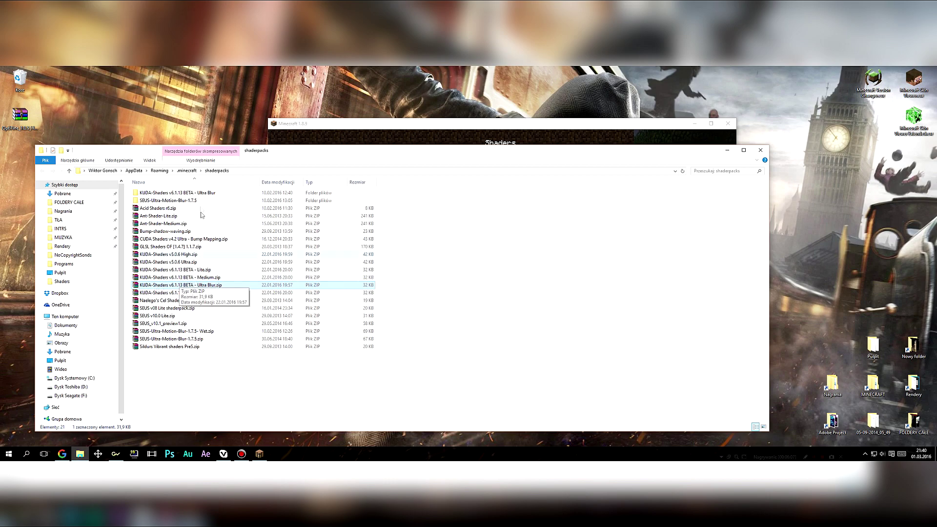
pyautogui.click(202, 193)
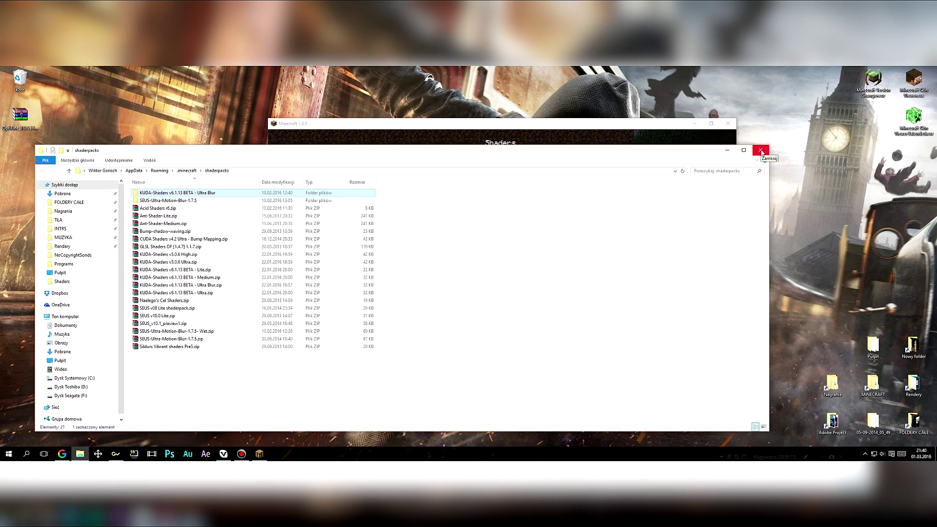
pyautogui.click(199, 201)
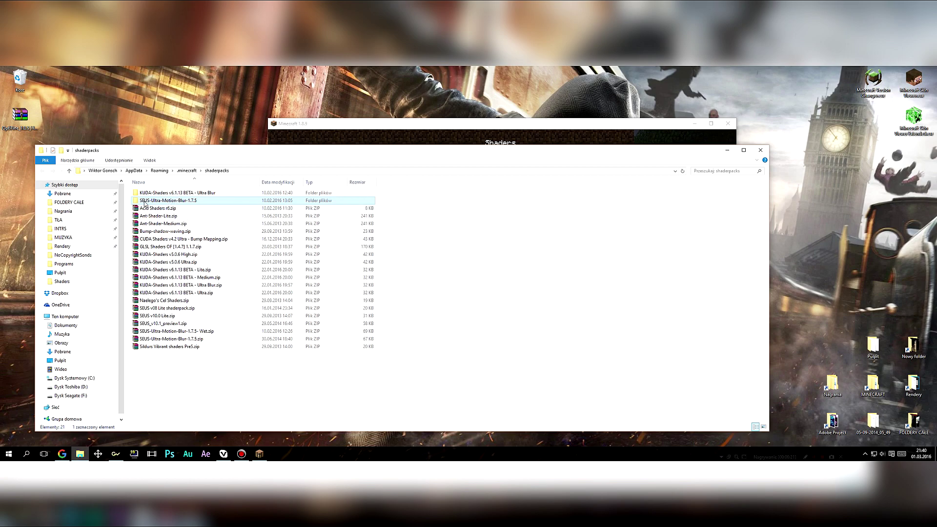
pyautogui.click(762, 151)
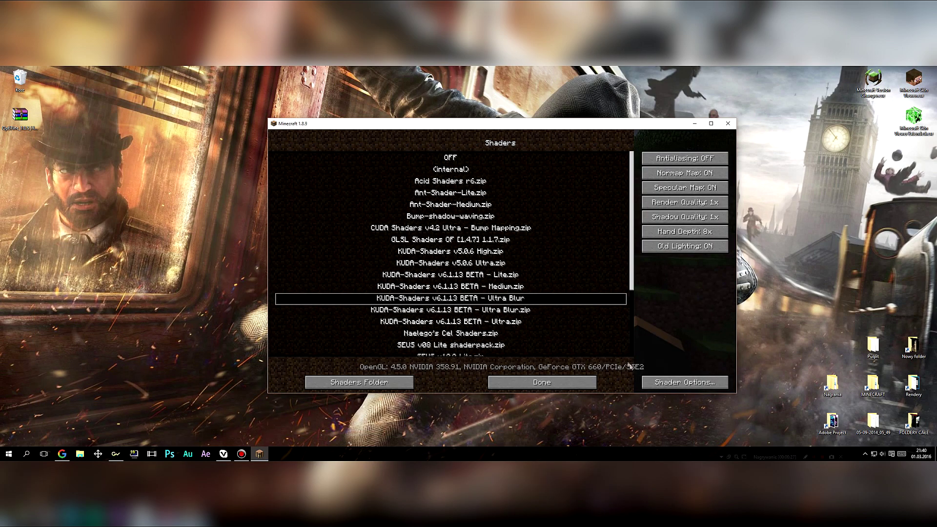
# Leave the shader list, reopen it from the video settings to check the selected pack, and return to the game.
pyautogui.click(532, 382)
pyautogui.click(488, 313)
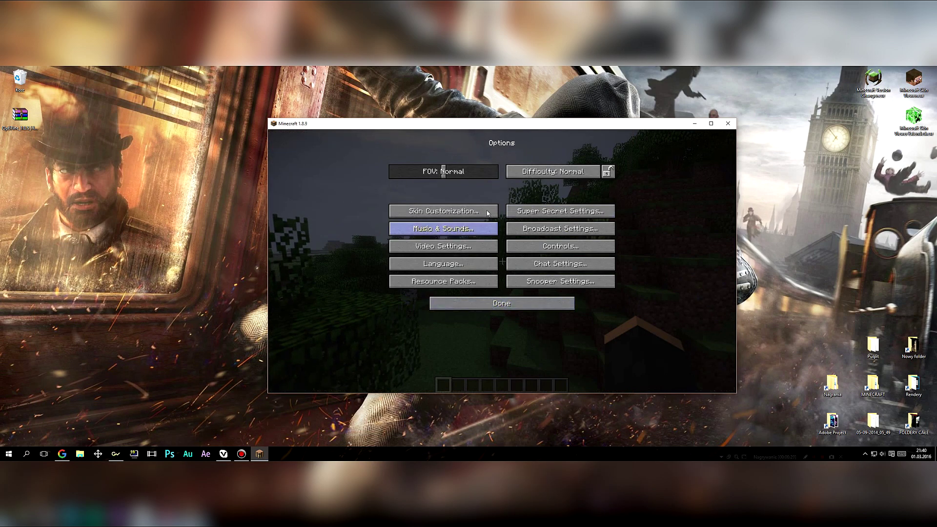
pyautogui.click(457, 246)
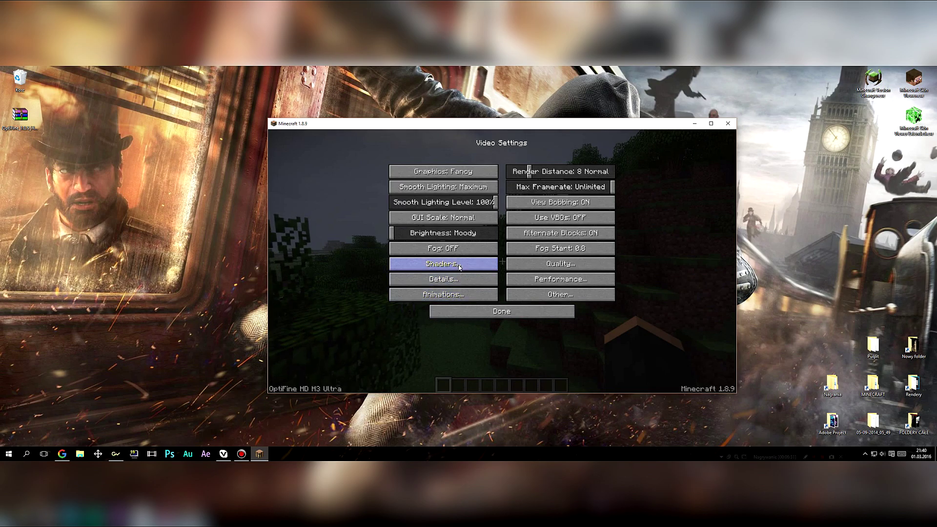
pyautogui.click(460, 266)
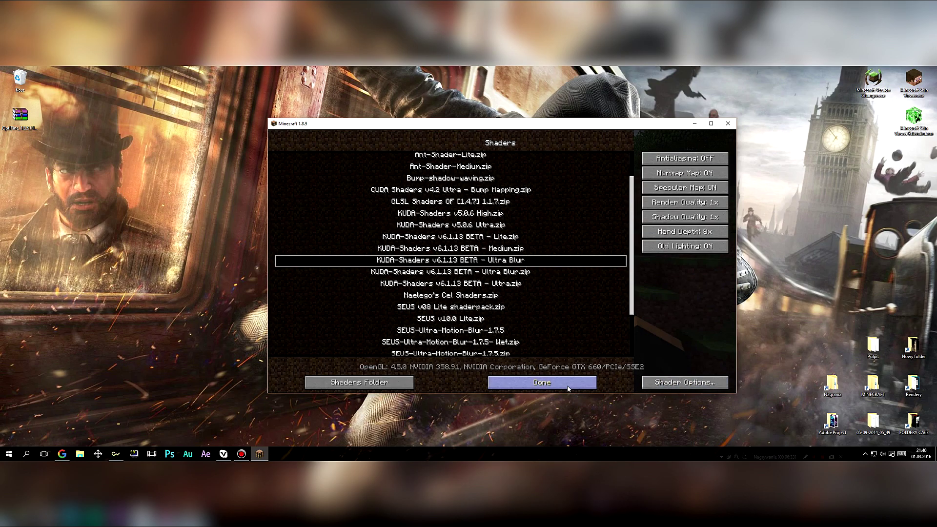
pyautogui.click(542, 382)
pyautogui.click(502, 312)
pyautogui.click(502, 301)
pyautogui.click(502, 207)
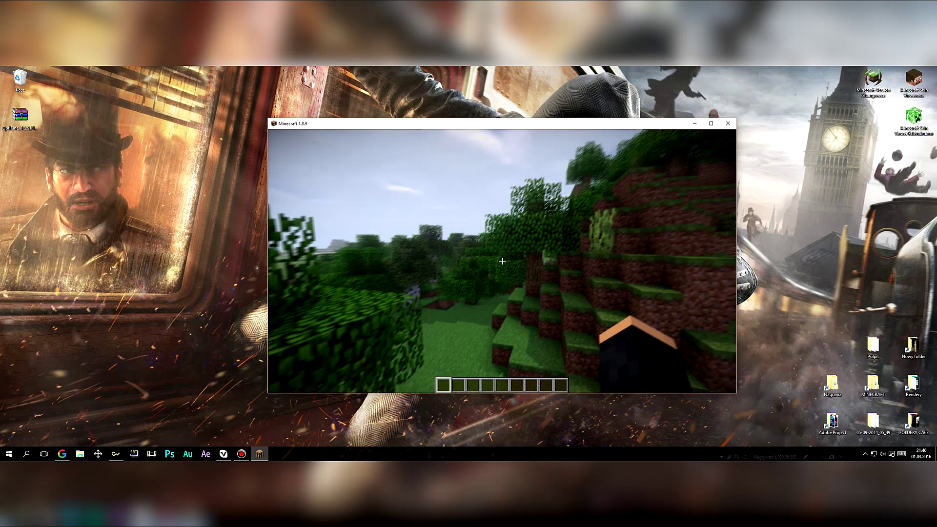
# Walk through the world across the grassland and look around to inspect the shader effects on terrain, plants and sky.
pyautogui.press('w')
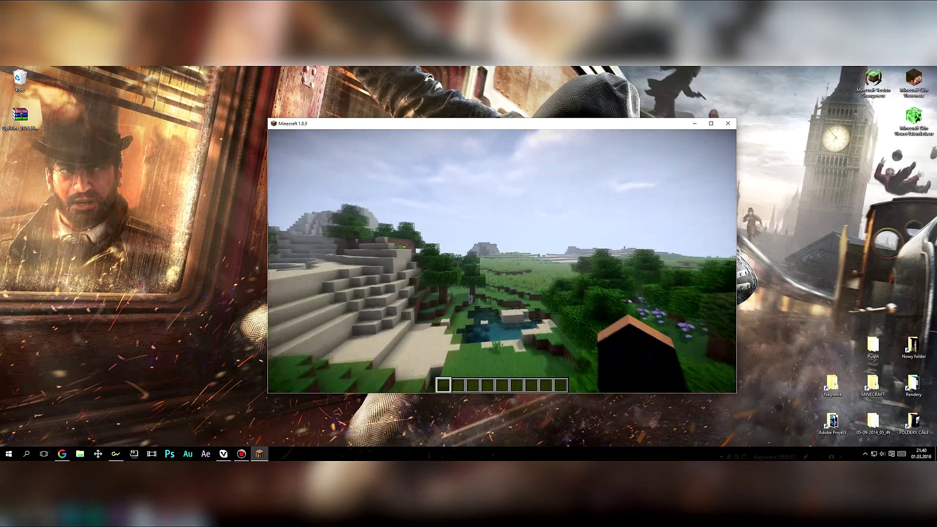
pyautogui.press('w')
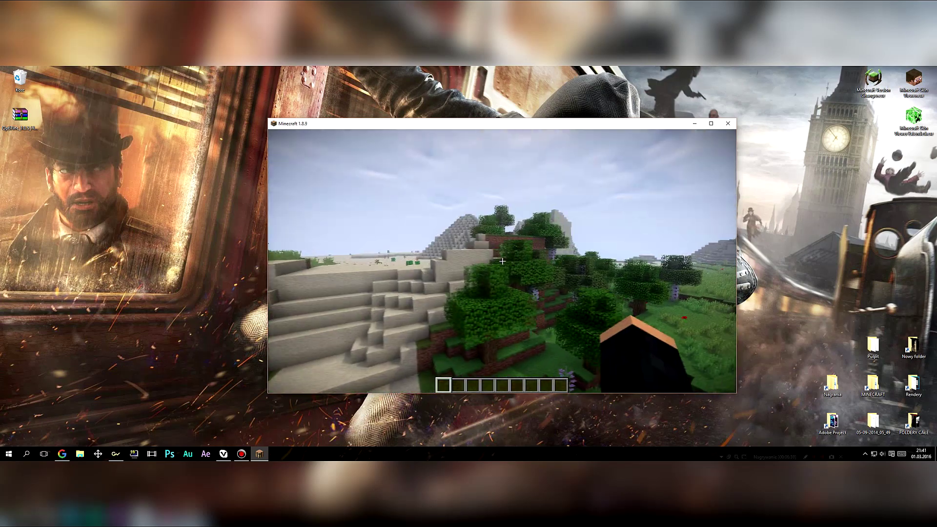
pyautogui.press('w')
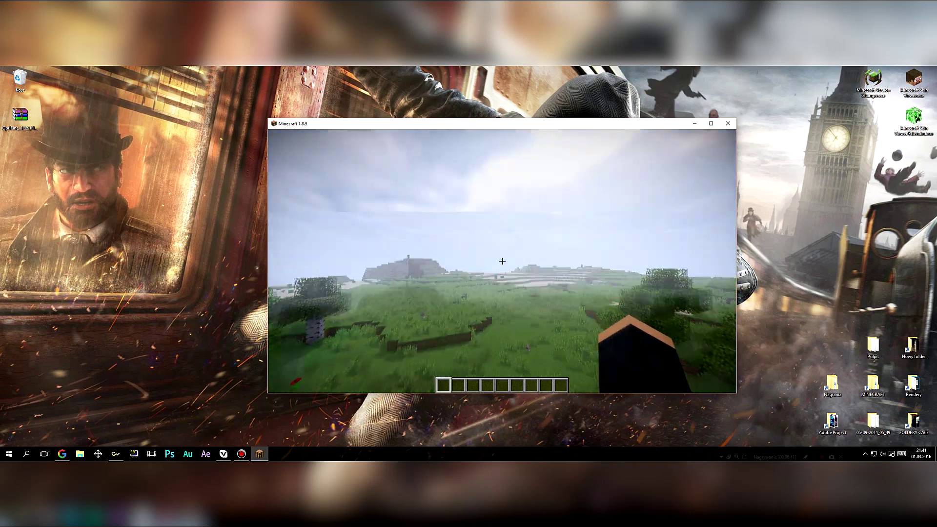
pyautogui.press('w')
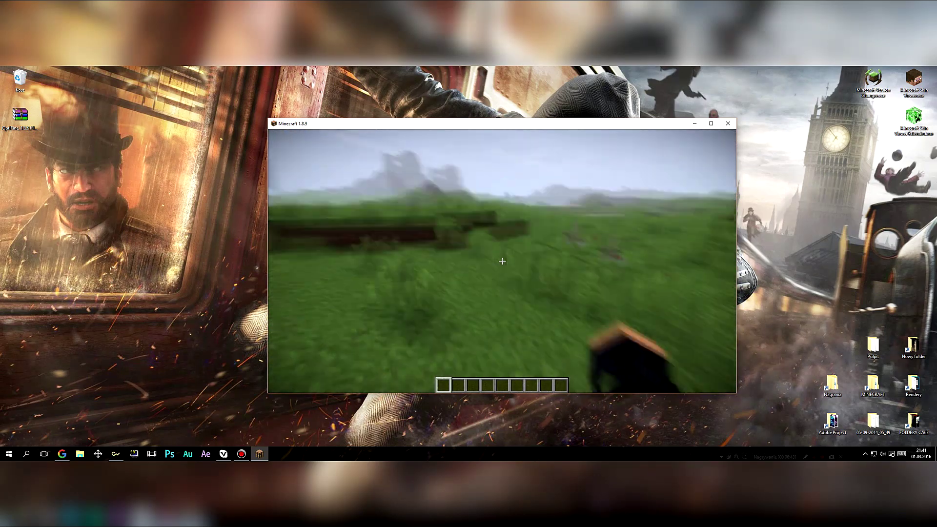
pyautogui.press('w')
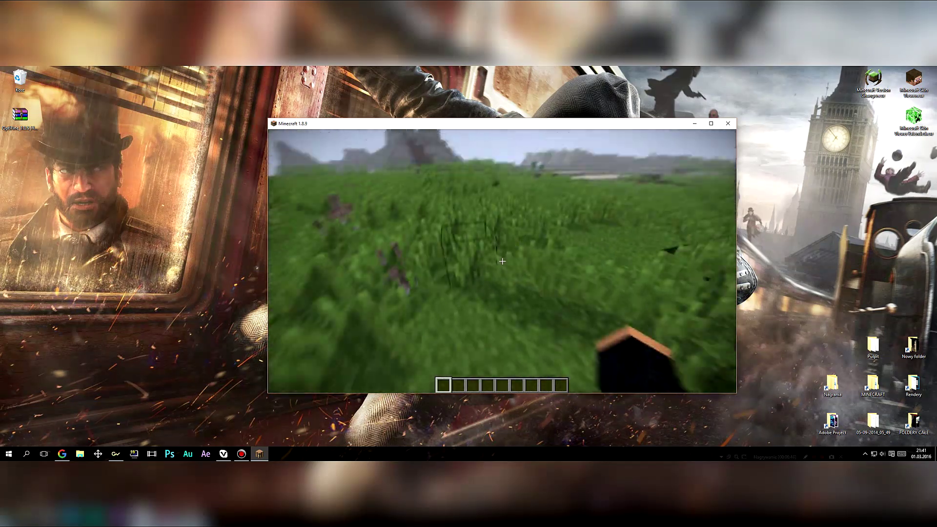
pyautogui.press('w')
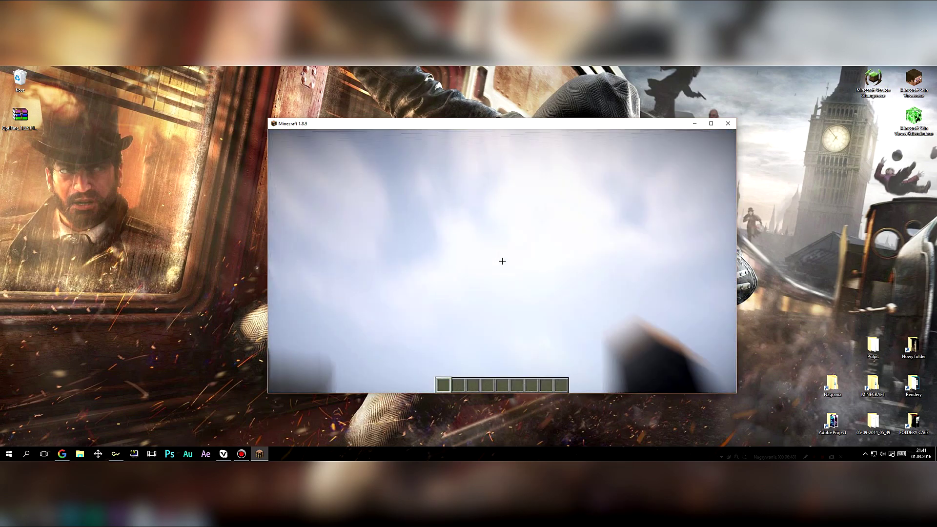
pyautogui.press('w')
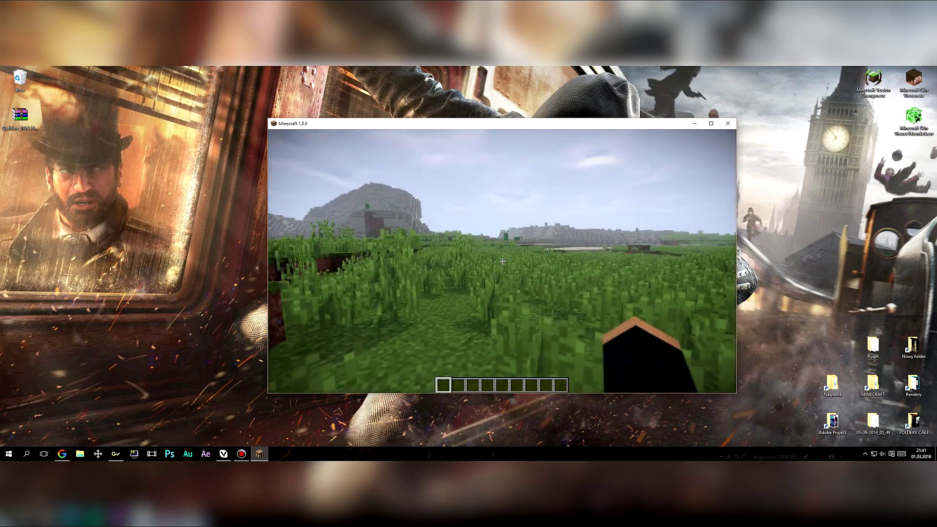
# Select the shader pack KUDA-Shaders v6.1.13 BETA - Ultra Blur.zip in the video settings and leave the shader list.
pyautogui.press('w')
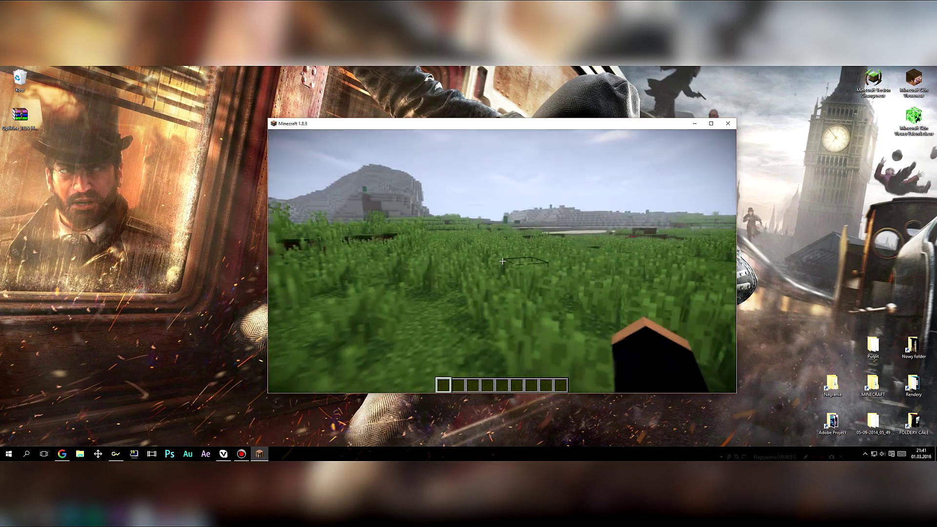
pyautogui.press('Escape')
pyautogui.click(471, 260)
pyautogui.click(471, 246)
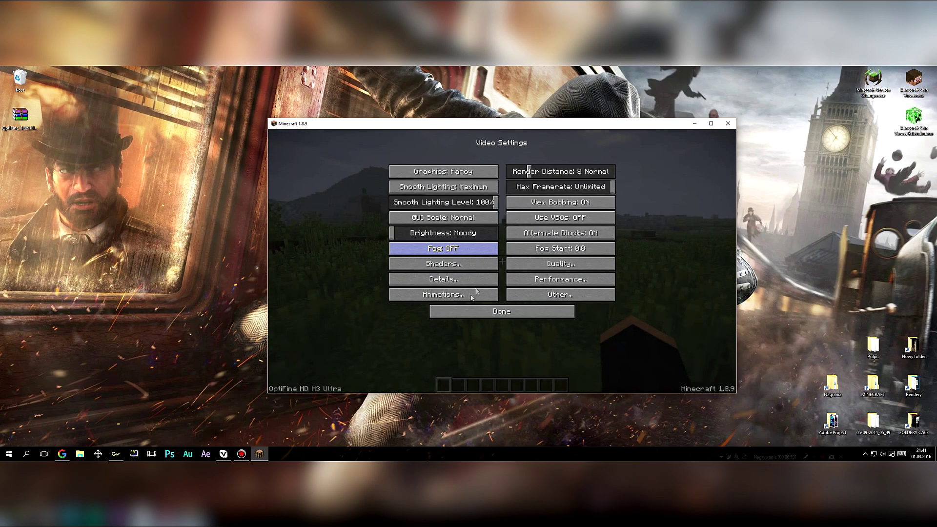
pyautogui.click(471, 263)
pyautogui.click(578, 271)
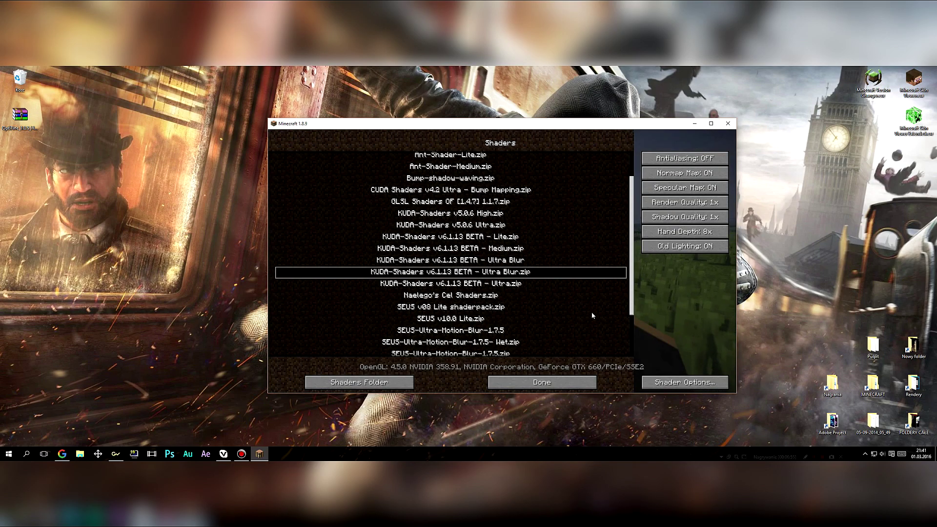
pyautogui.press('Escape')
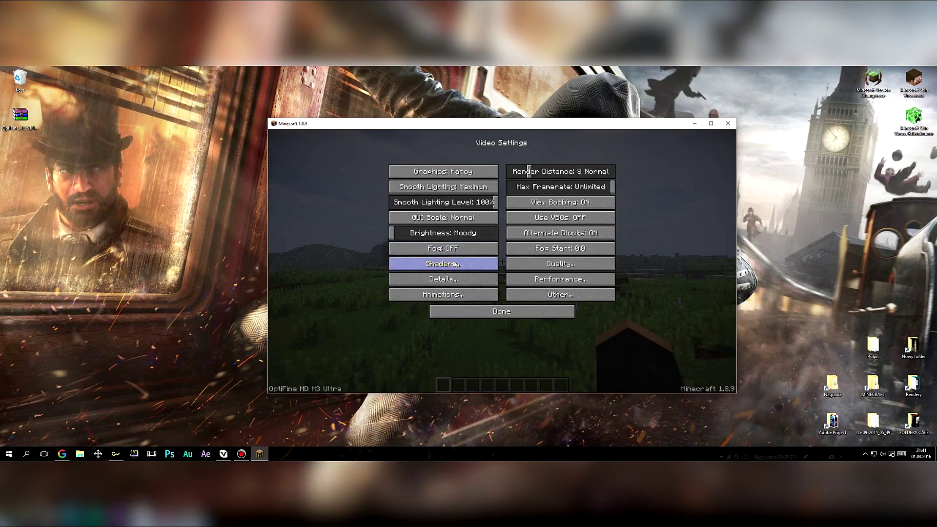
# Select the shader pack SEUS-Ultra-Motion-Blur-1.7.5- Wet.zip in the shader list and return to the world.
pyautogui.click(444, 264)
pyautogui.scroll(-3, 506, 321)
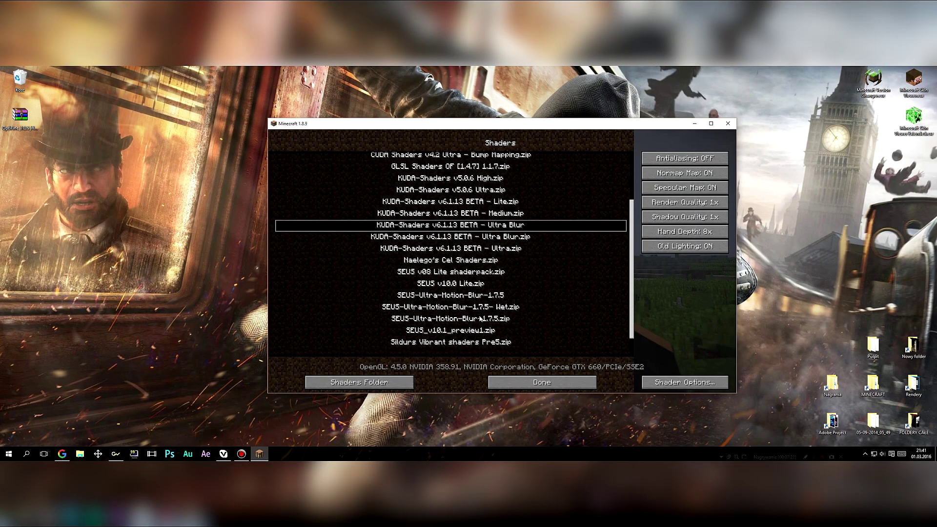
pyautogui.click(490, 281)
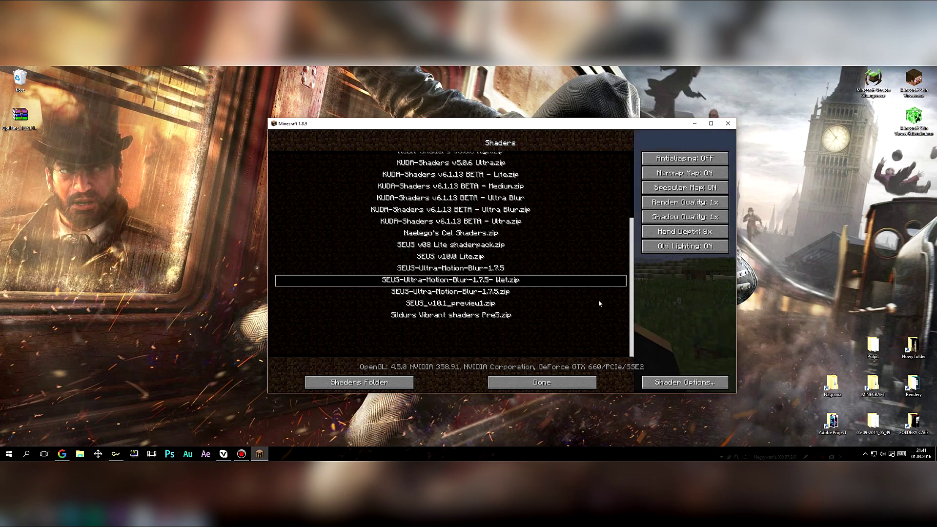
pyautogui.press('Escape')
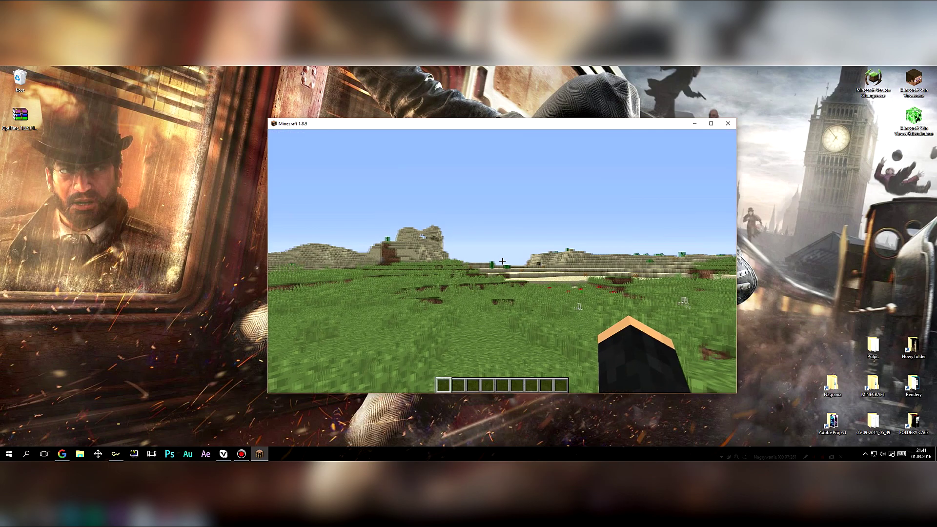
# Reopen the shader list from the video settings, switch to SEUS-Ultra-Motion-Blur-1.7.5.zip, and return to the world.
pyautogui.press('Escape')
pyautogui.click(466, 262)
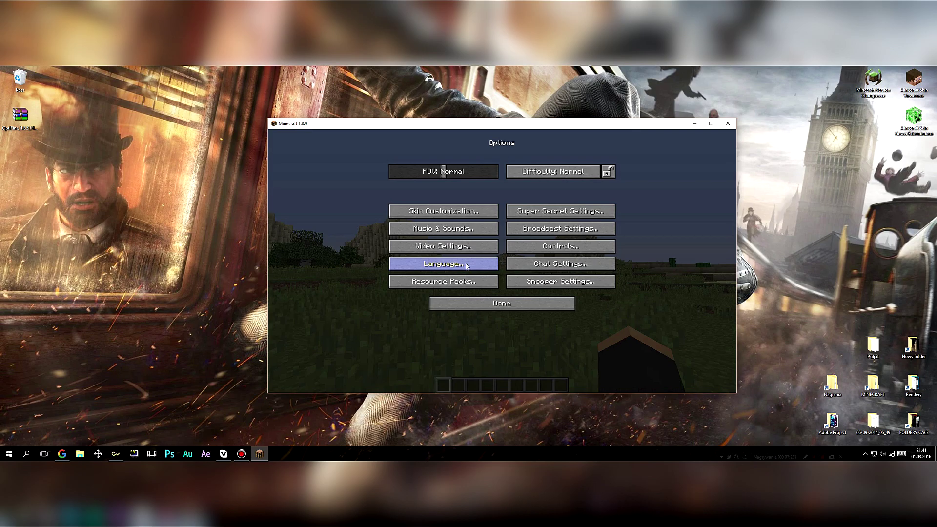
pyautogui.click(464, 248)
pyautogui.click(490, 311)
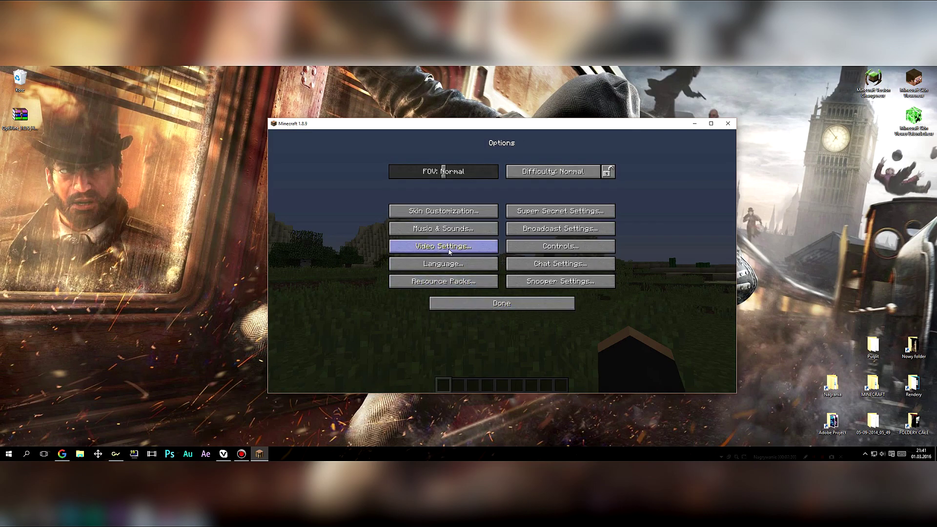
pyautogui.click(440, 247)
pyautogui.click(474, 264)
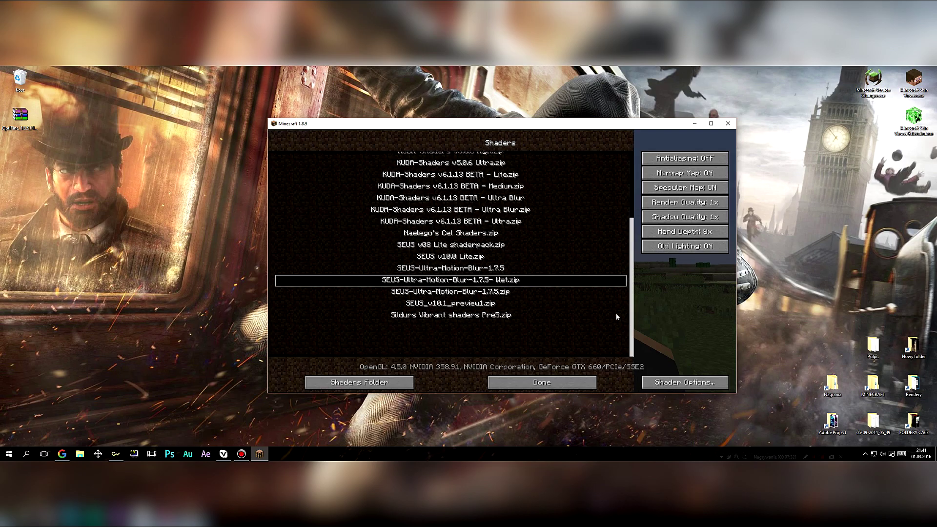
pyautogui.click(613, 291)
pyautogui.press('Escape')
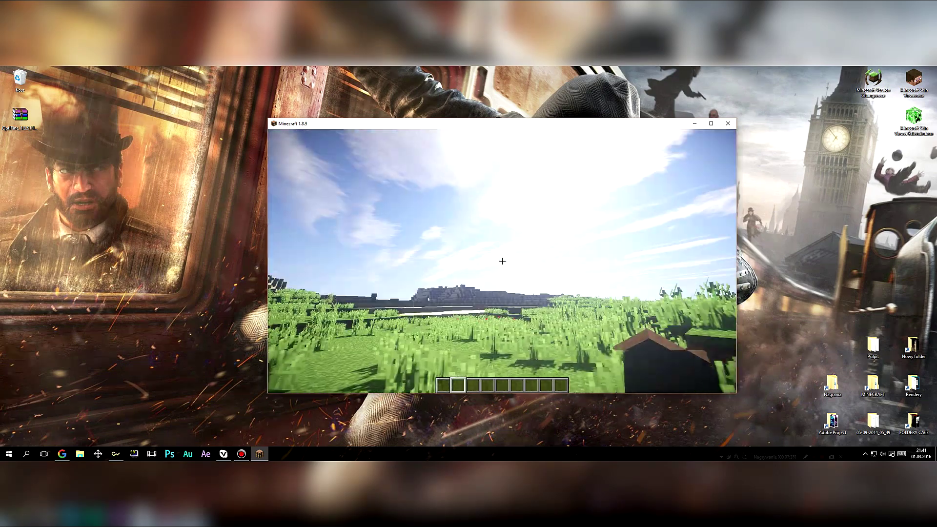
# Move through the world over the grassland and trees to inspect the SEUS shader's lighting, shadows and sky.
pyautogui.press('w')
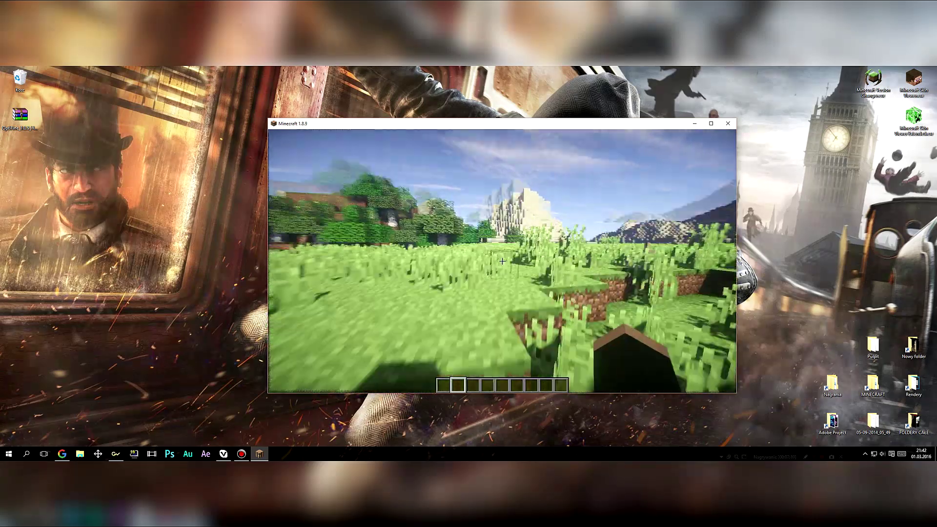
pyautogui.press('Escape')
pyautogui.click(461, 260)
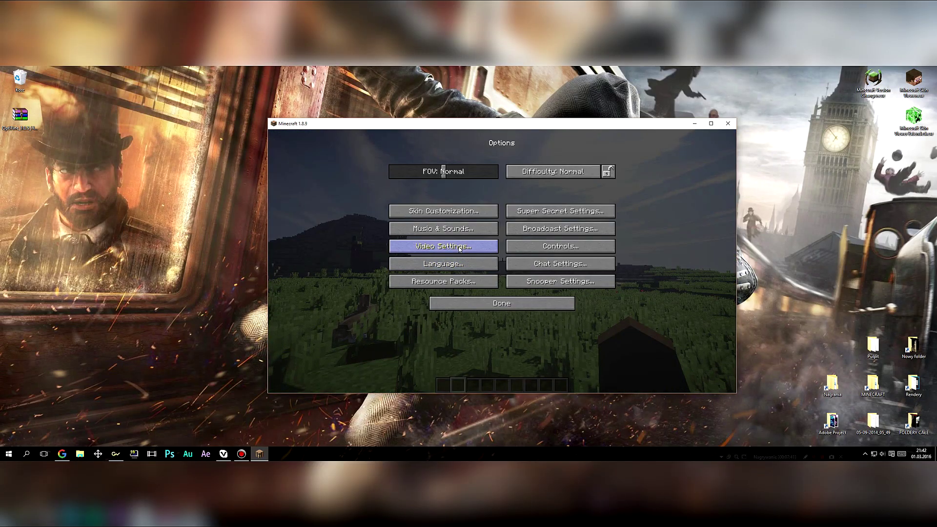
pyautogui.press('Escape')
pyautogui.press('w')
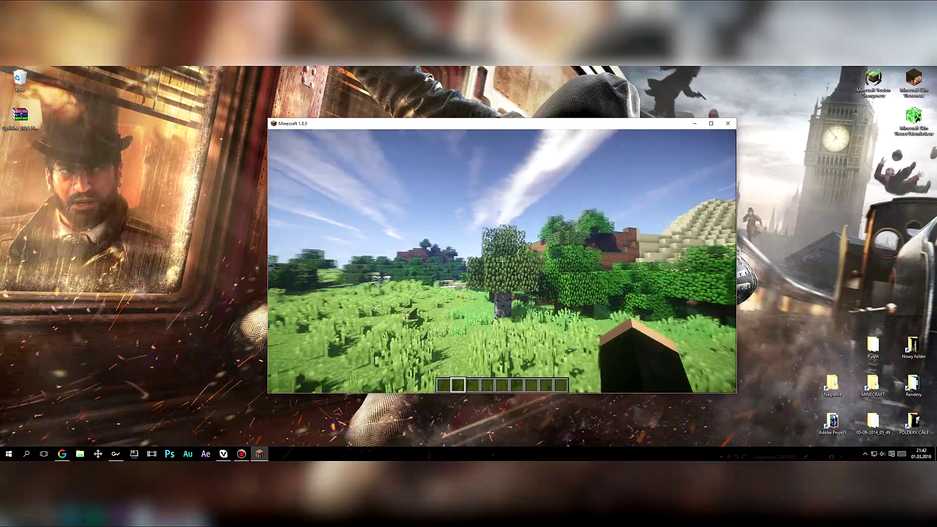
pyautogui.press('w')
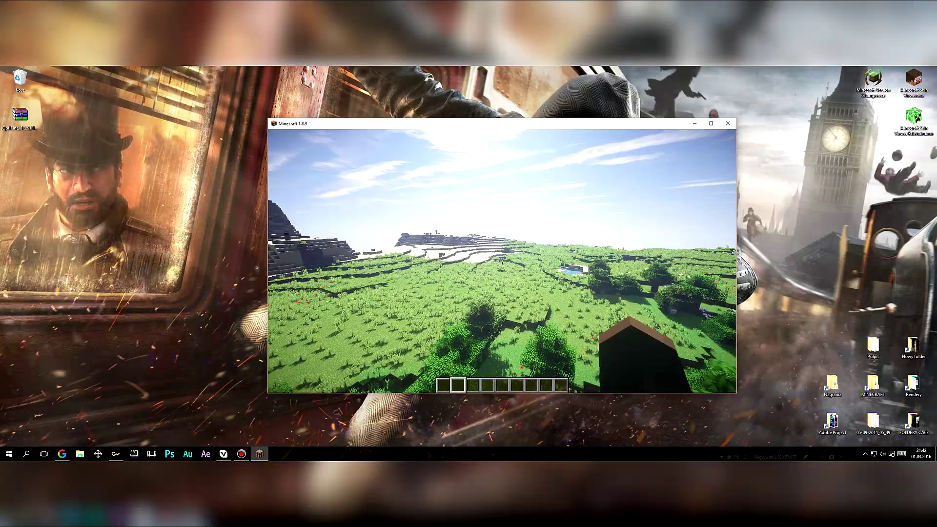